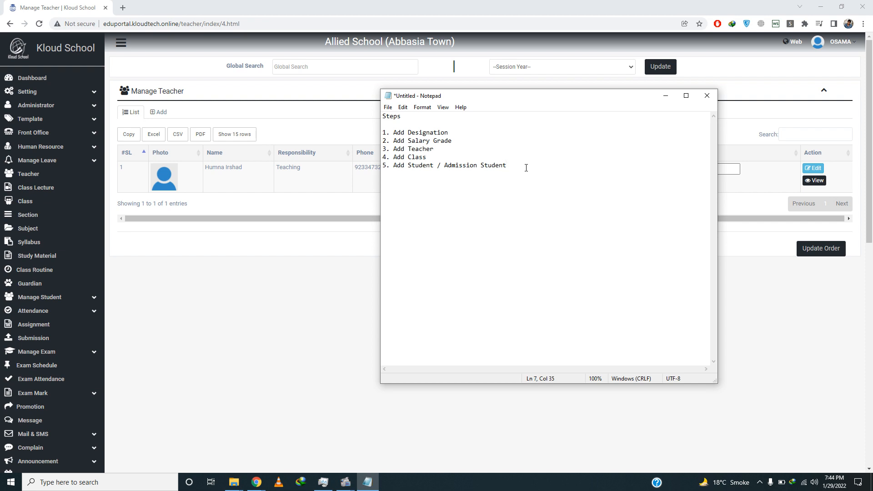
Step: Insert two blank lines after '3. Add Teacher' in the Notepad steps note and move the note lower on screen
click(459, 132)
click(455, 140)
key(Return)
key(Return)
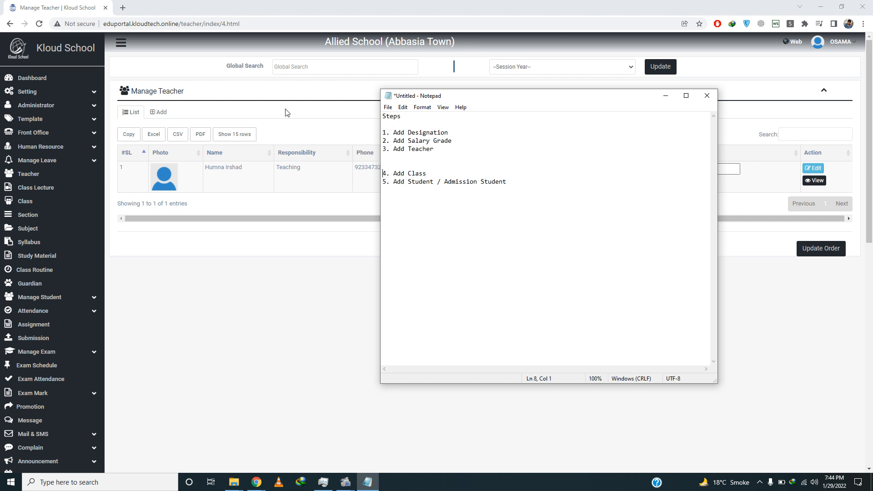
drag(517, 103, 533, 279)
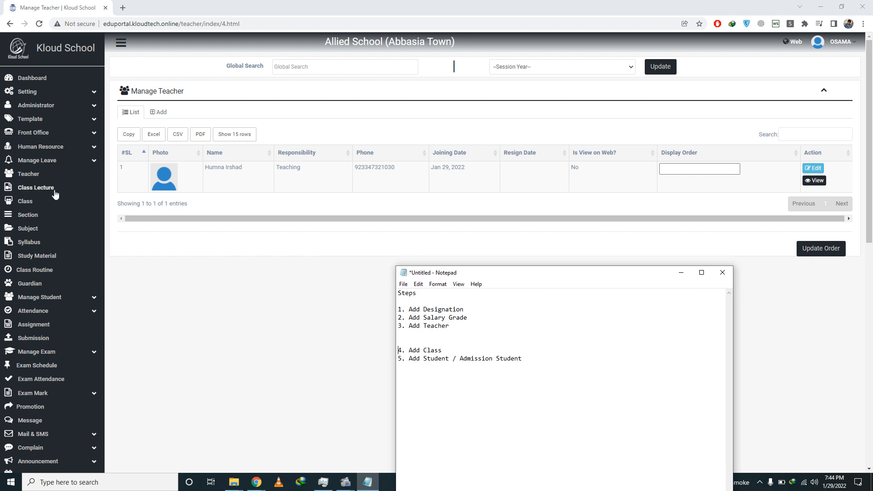
Step: Start a new class named PlayGroup with numeric name 0
click(32, 205)
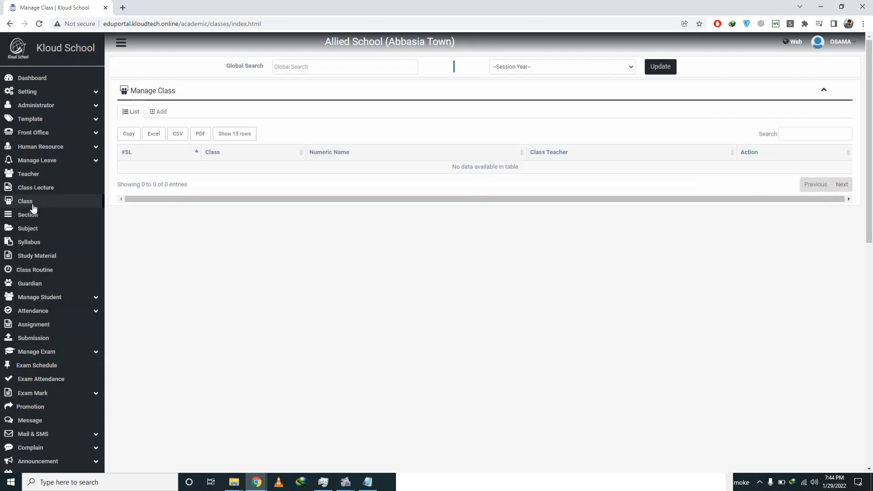
click(160, 113)
click(361, 135)
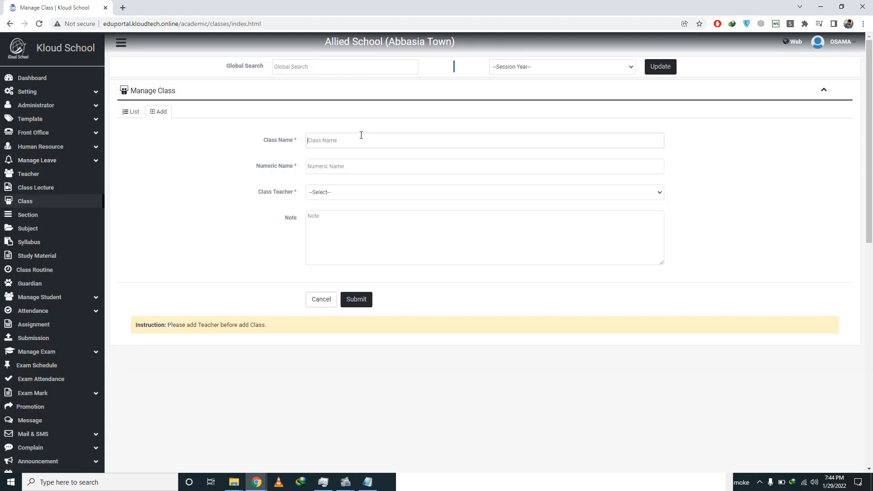
text(Class ONE)
drag(356, 138, 258, 144)
text(C)
text(lass)
text( Play Grou)
text(p)
key(BackSpace)
key(BackSpace)
key(BackSpace)
key(BackSpace)
key(BackSpace)
key(BackSpace)
key(BackSpace)
key(Tab)
text(0)
Step: Assign the only teacher, add the note 'CLASS PLAY GROUP', and submit the class
click(331, 193)
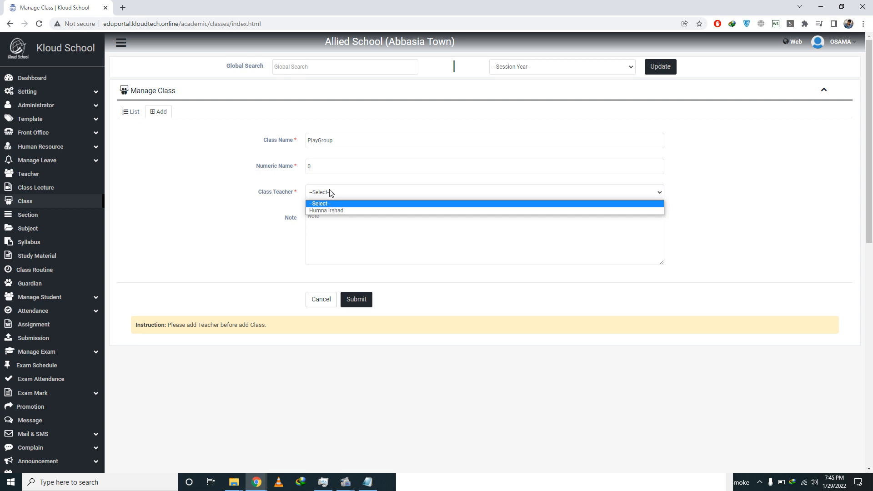
click(331, 192)
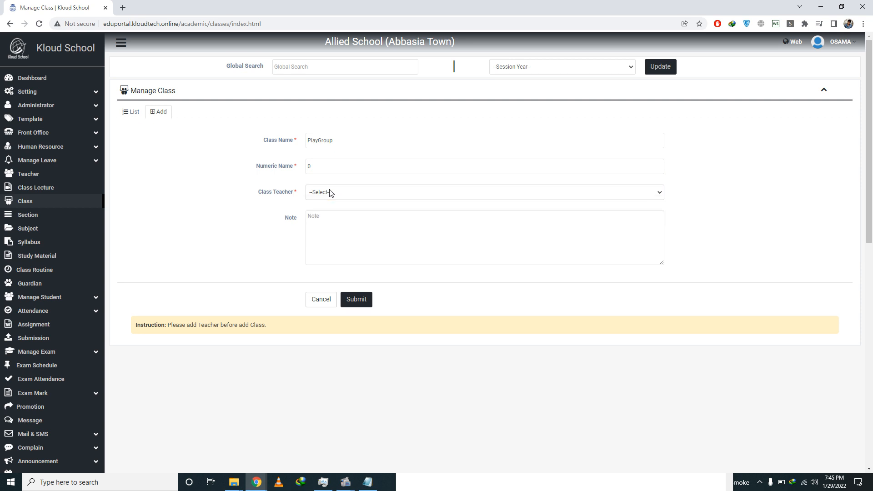
click(331, 192)
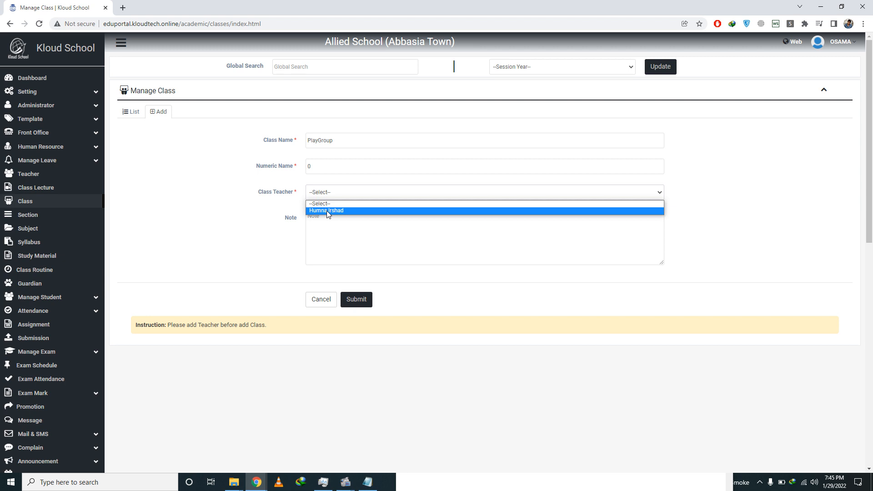
click(328, 211)
text(CLASS)
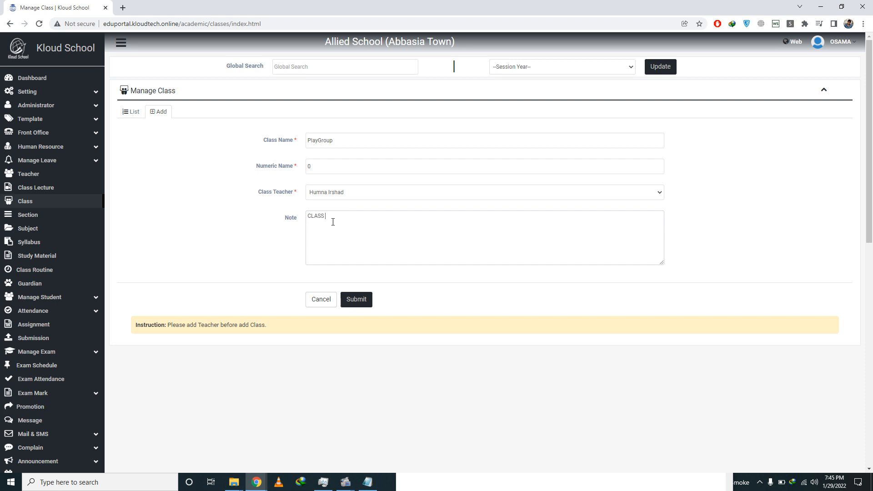
text( PLAY GROUP)
click(361, 306)
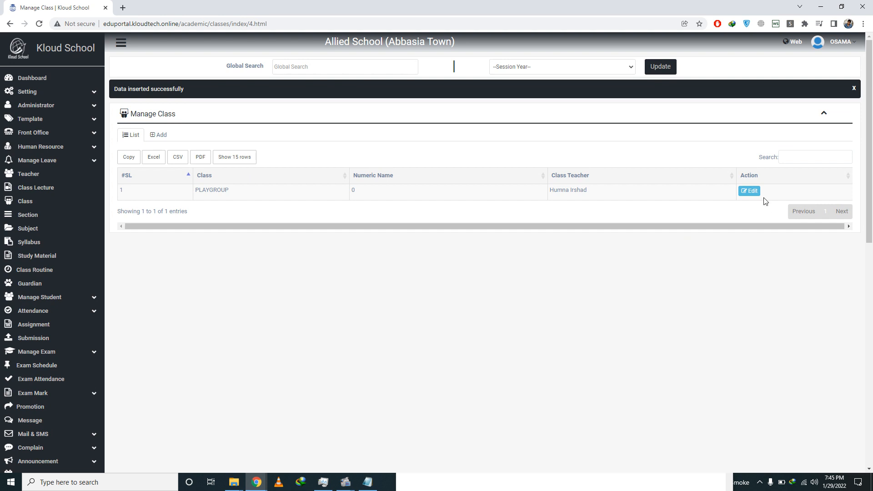
Step: Re-save the PLAYGROUP class through Edit and Update, then return to the steps note
click(750, 191)
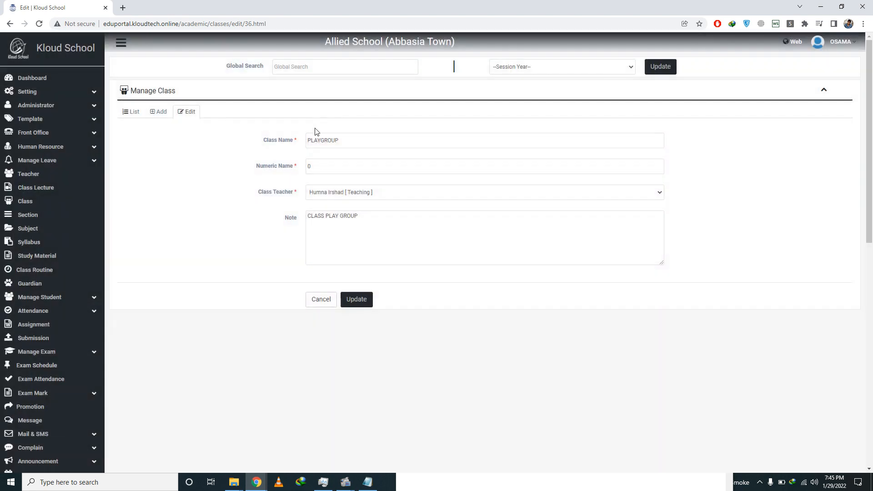
click(362, 299)
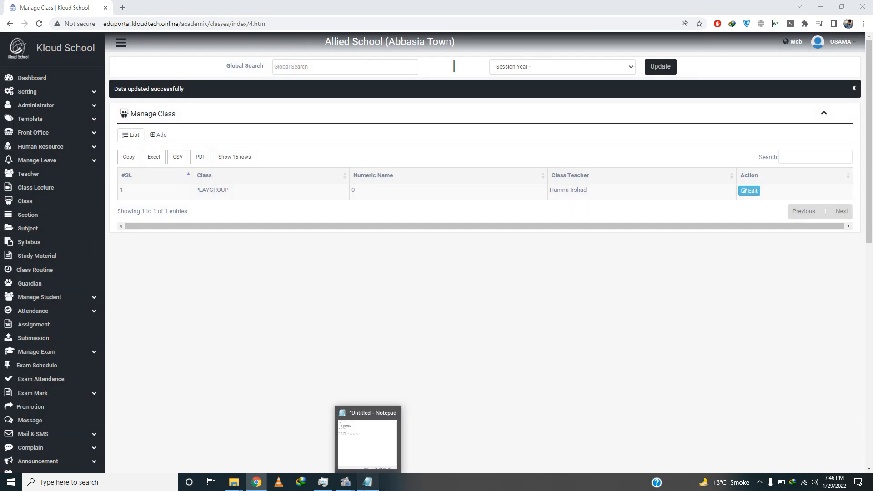
click(367, 481)
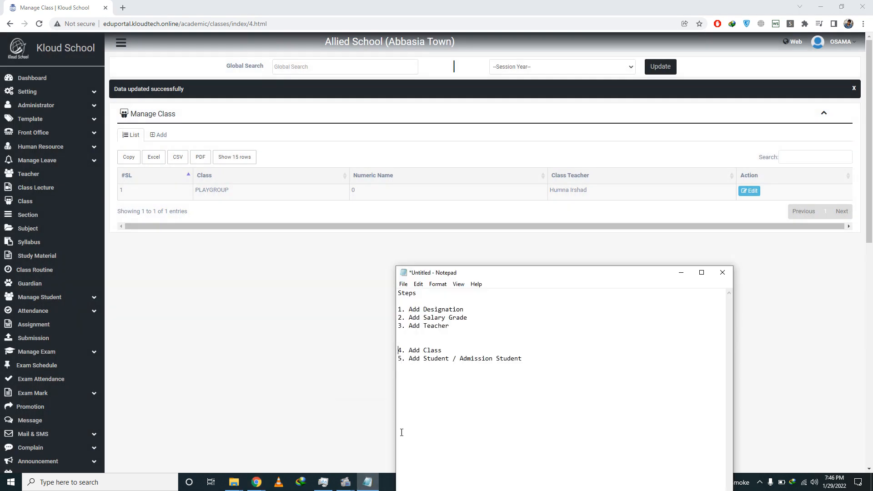
click(406, 344)
Step: Remove the blank lines after '3. Add Teacher' and add one after '4. Add Class'
key(BackSpace)
key(BackSpace)
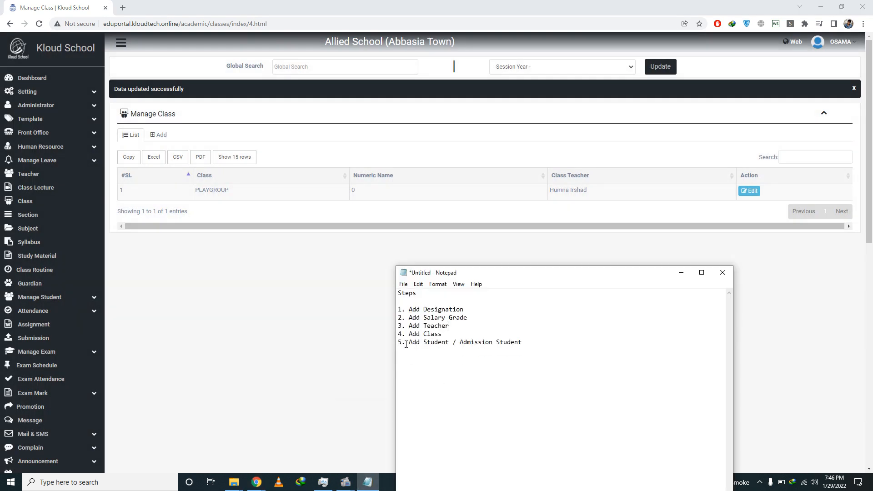
key(Return)
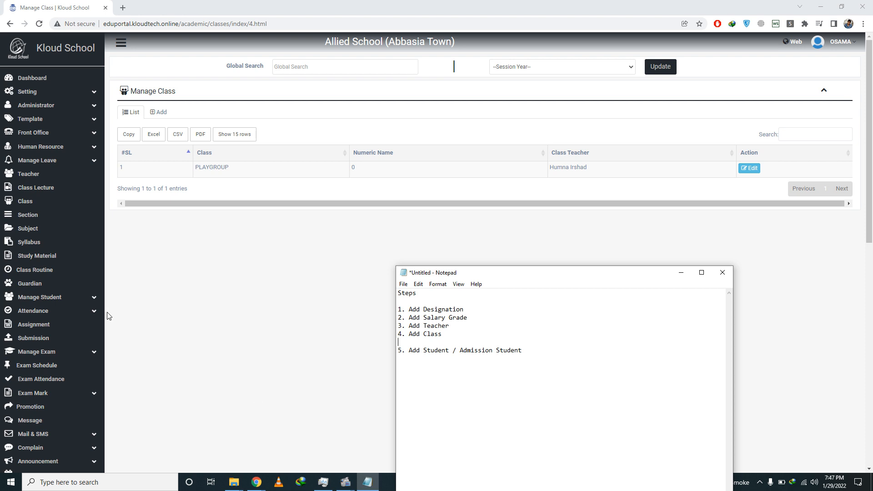
Step: Add a student type named Regular under Manage Student > Student Type
click(86, 300)
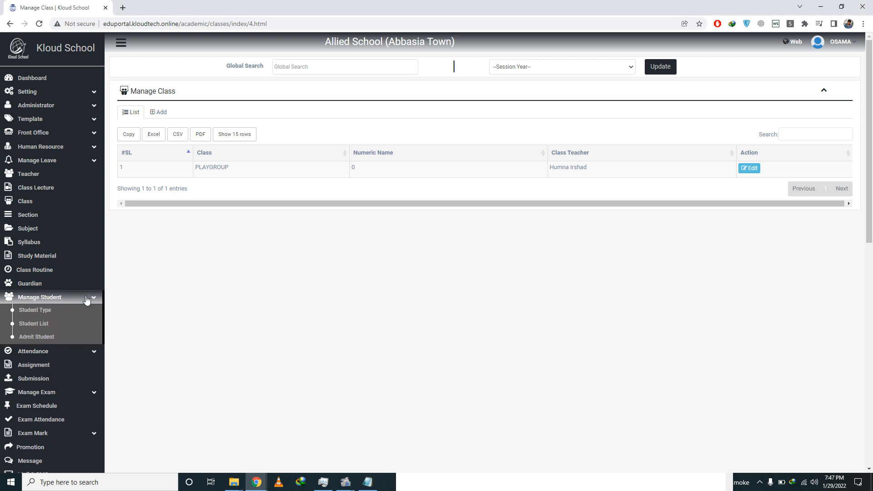
click(45, 321)
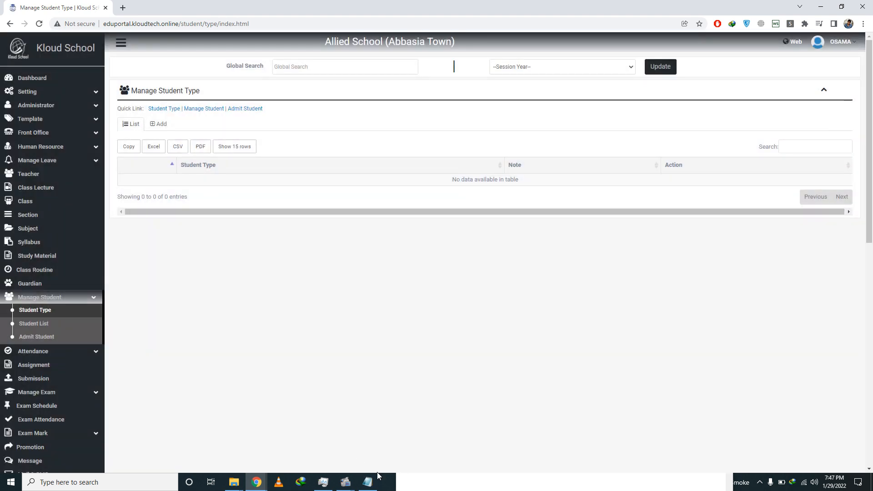
click(368, 482)
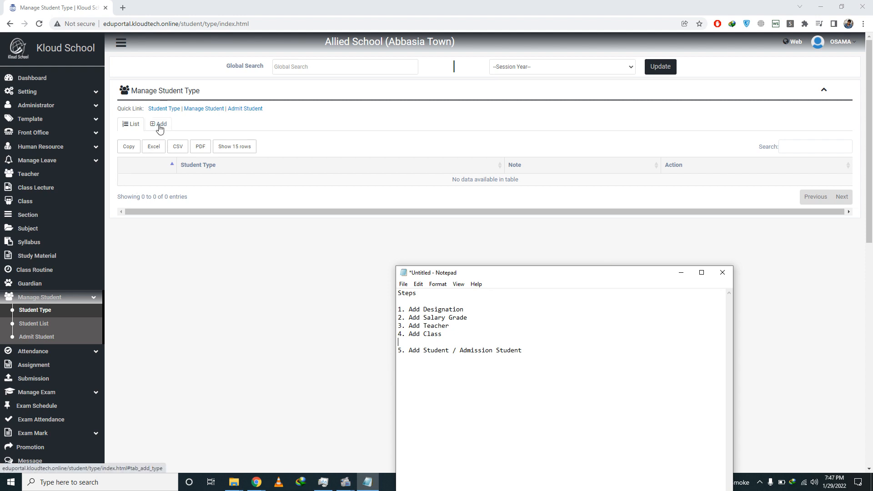
click(160, 127)
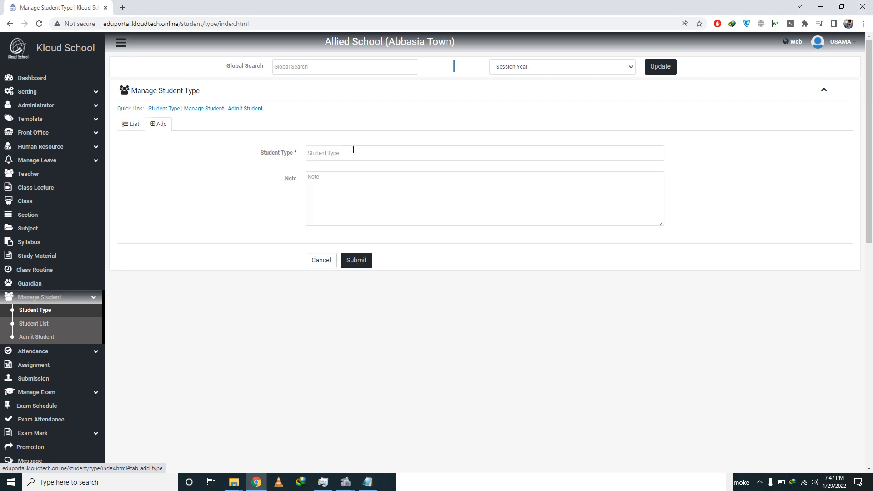
text(rEGULAR)
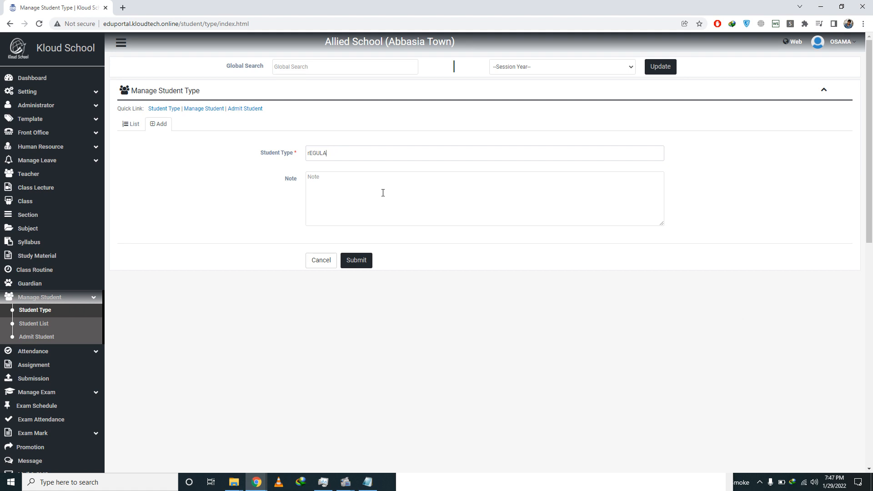
key(BackSpace)
key(BackSpace)
key(BackSpace)
key(BackSpace)
key(BackSpace)
key(BackSpace)
text(Regula)
click(357, 261)
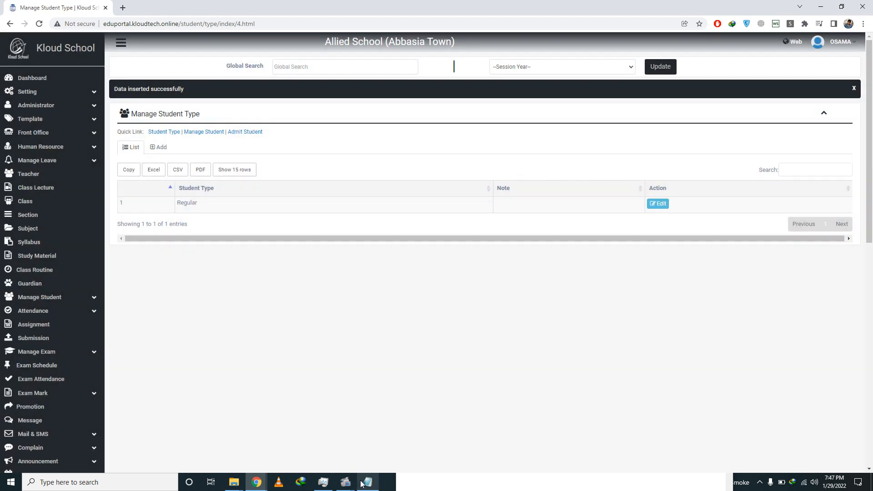
click(368, 482)
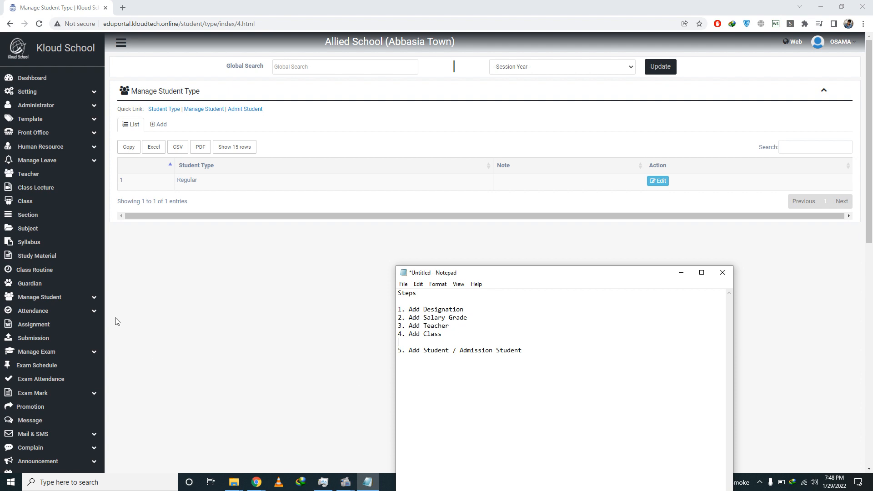
click(80, 301)
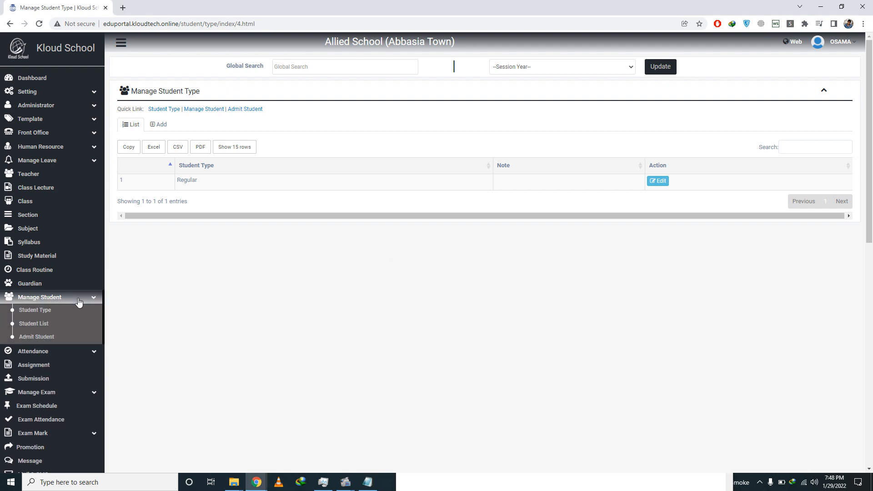
Step: Open the Admit Student form, enter the student's name and admission date 29-01-2022
click(40, 344)
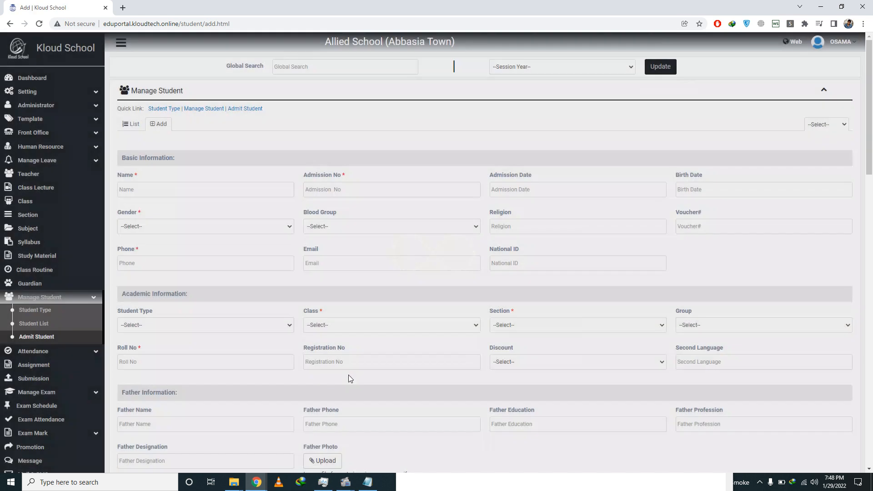
click(147, 188)
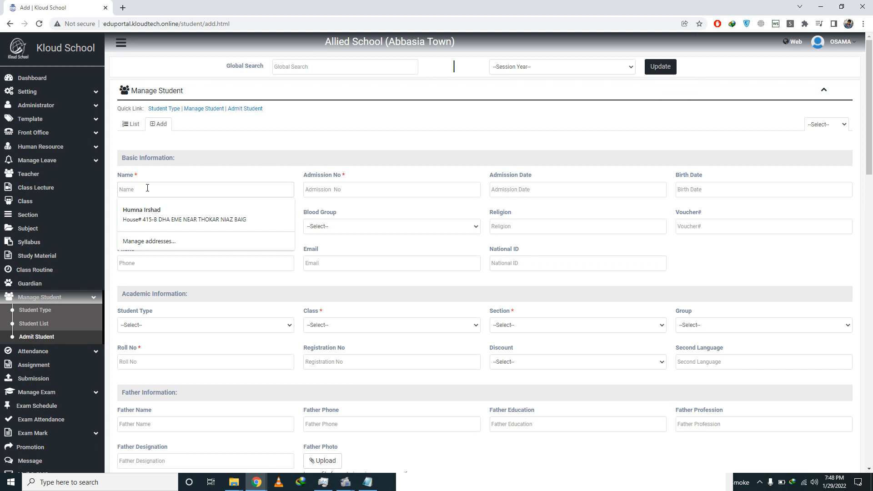
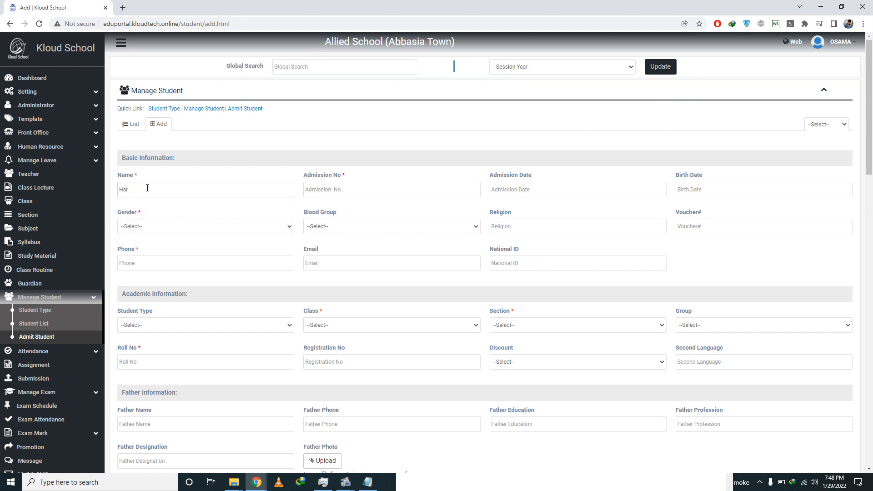
text(1)
key(Tab)
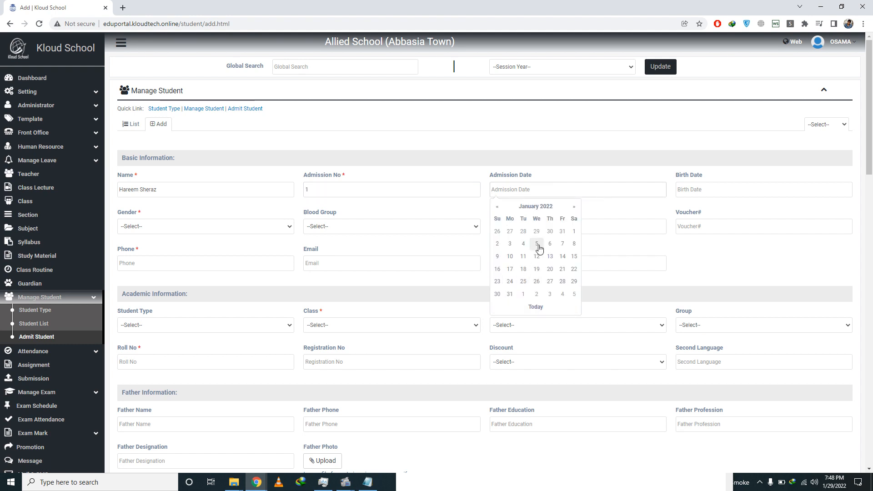
click(537, 307)
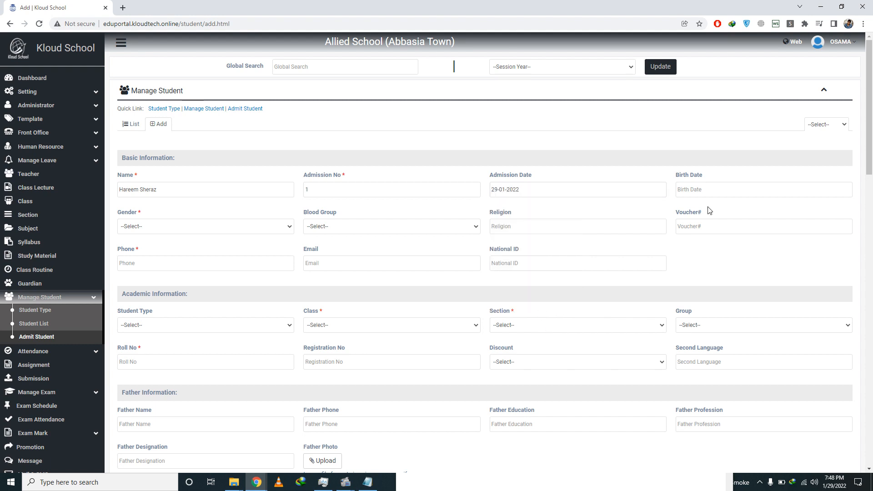
Step: Set birth date 07-07-2015, gender Female, and enter the first phone digit
click(715, 184)
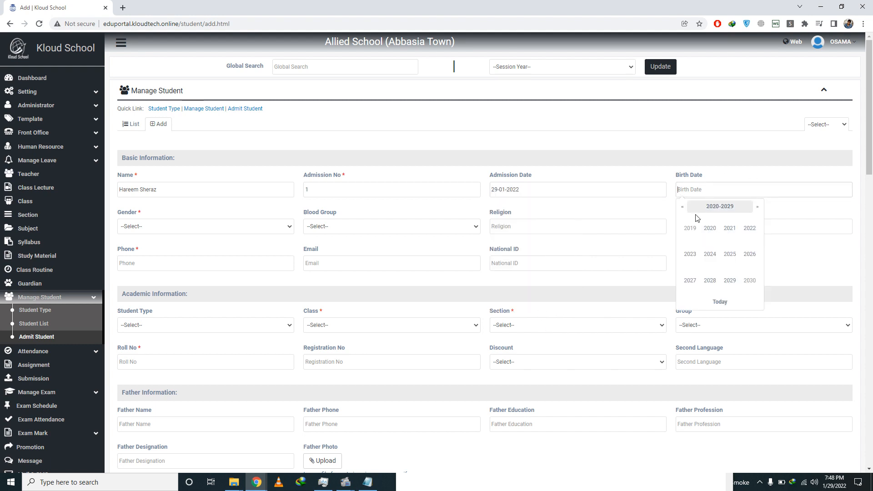
click(682, 207)
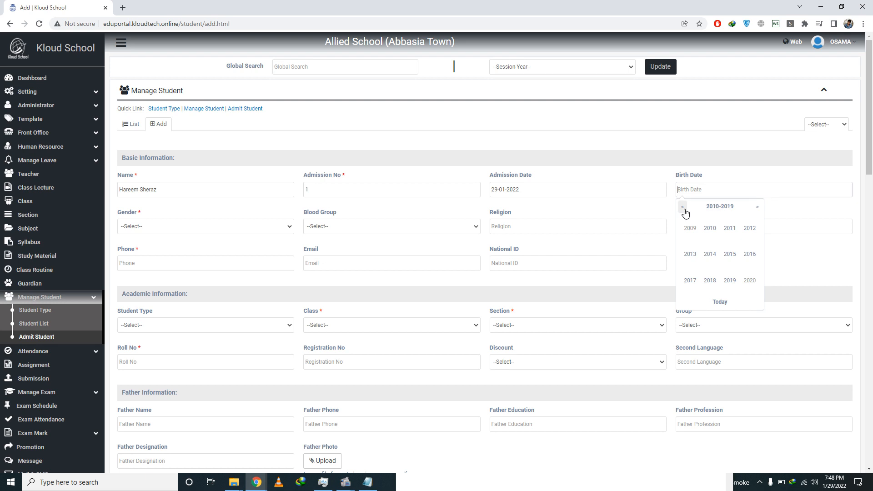
click(729, 262)
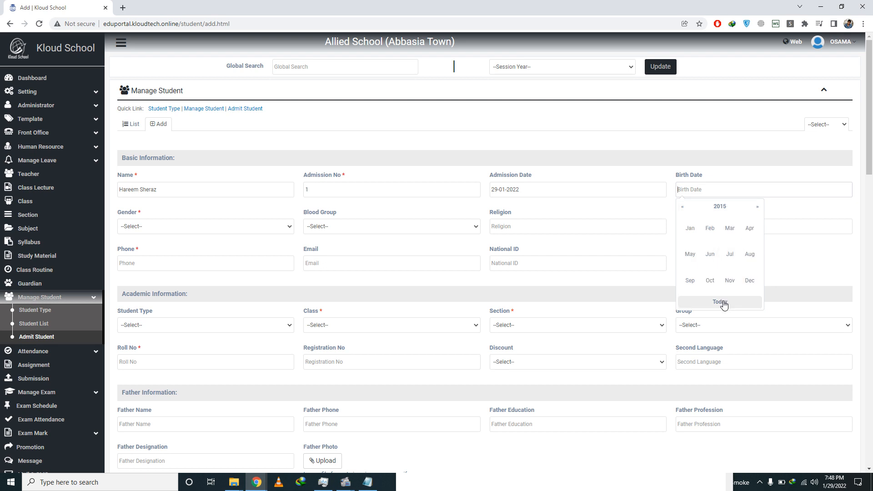
click(731, 257)
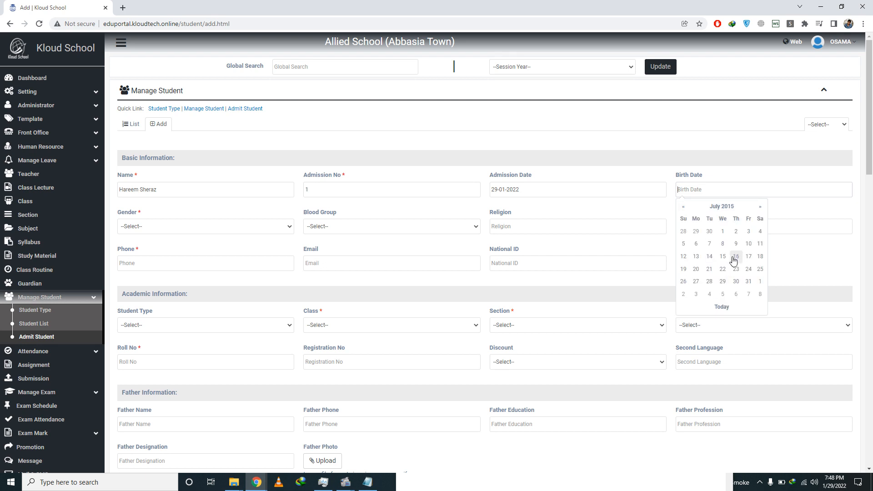
click(710, 246)
click(153, 225)
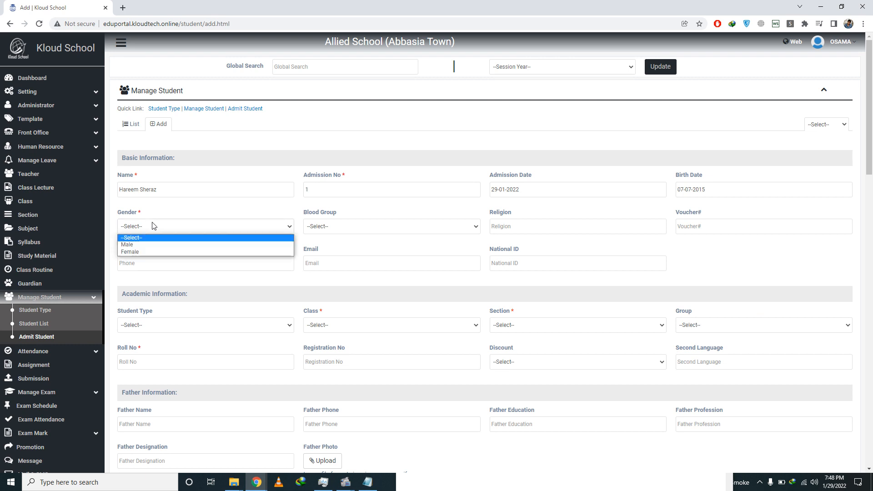
click(162, 253)
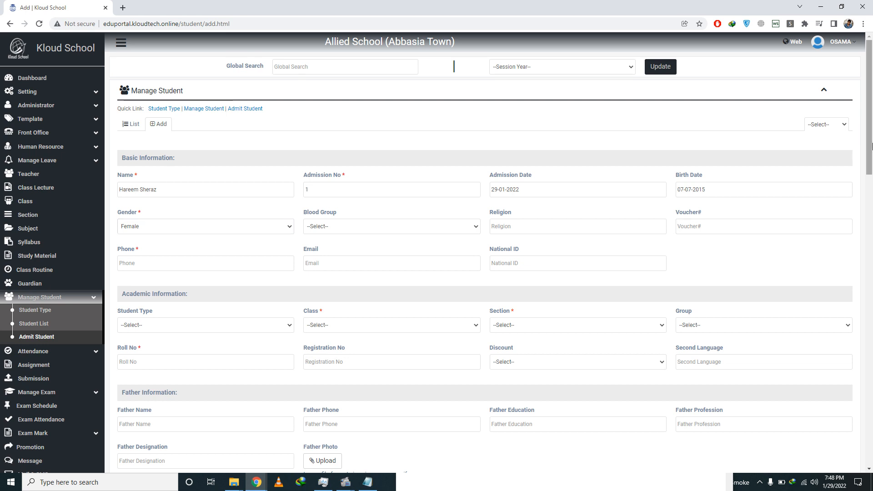
drag(872, 145, 872, 151)
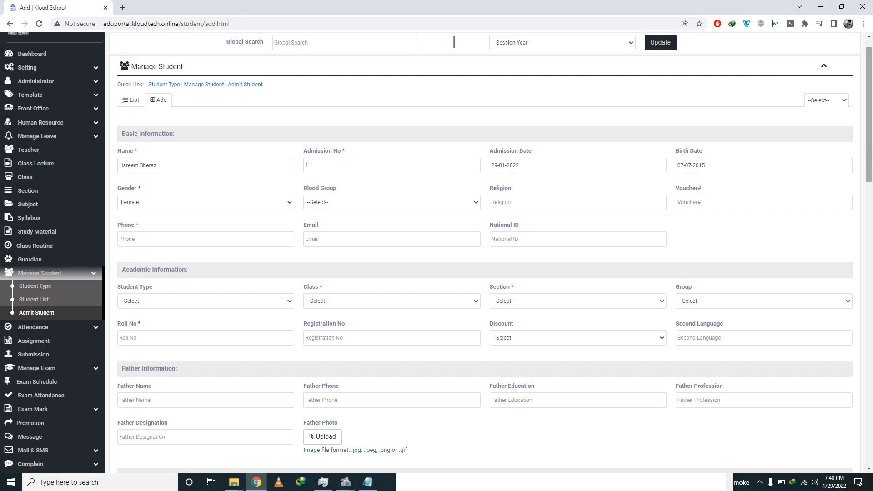
click(144, 236)
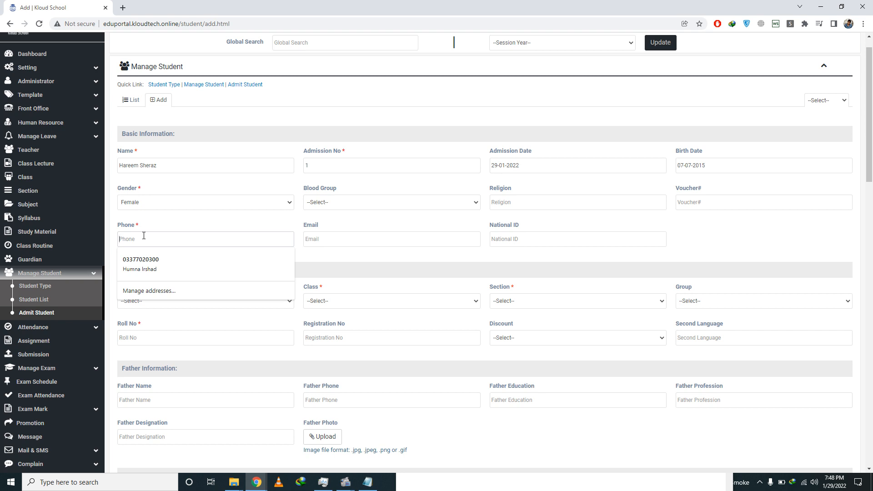
text(0)
click(388, 260)
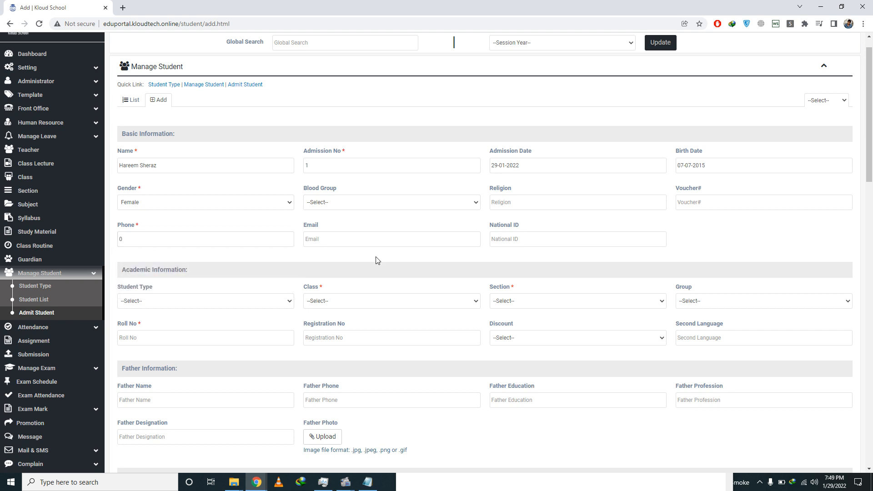
Step: Choose student type Regular, class PLAYGROUP and section A
scroll(872, 170, down, 2)
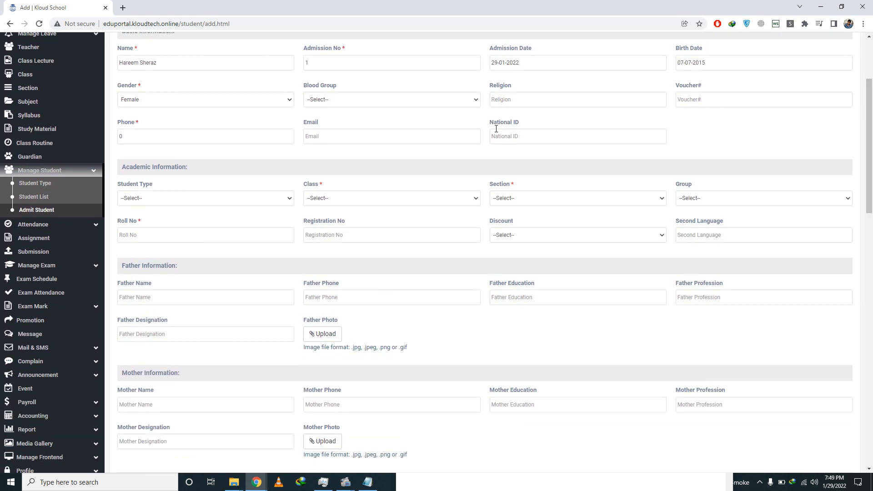
click(245, 203)
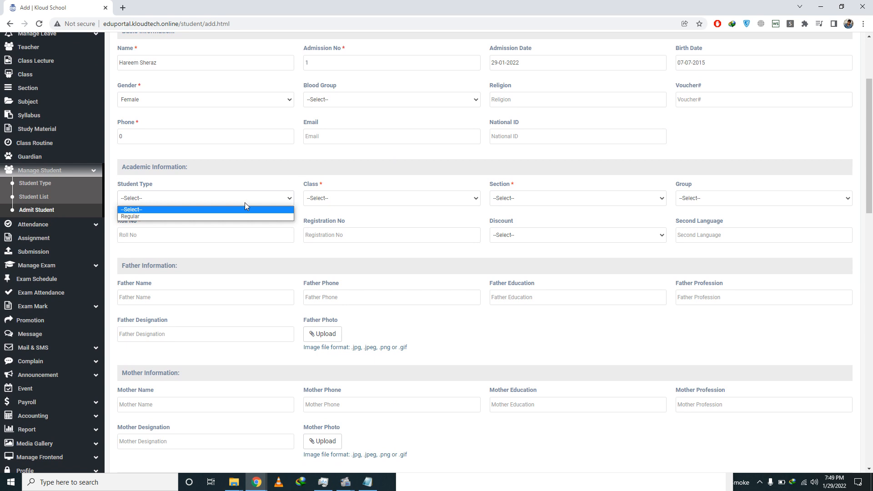
key(Down)
key(Return)
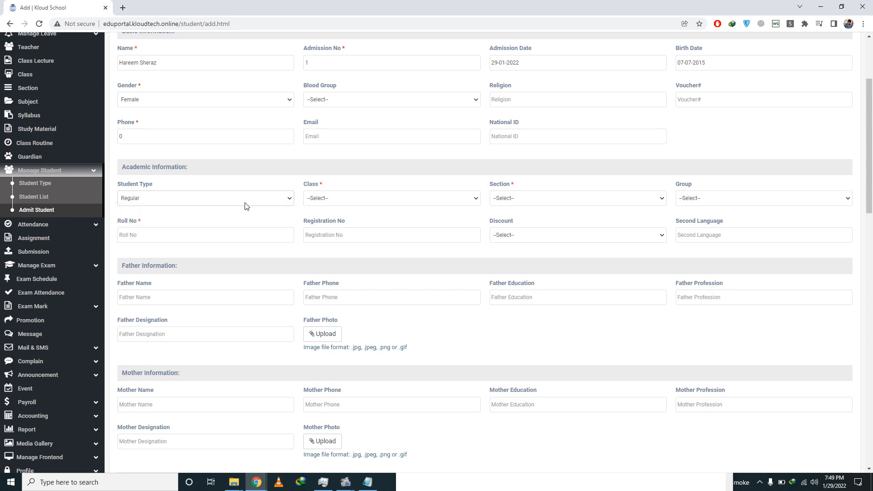
click(362, 203)
key(Down)
key(Return)
click(513, 200)
key(Down)
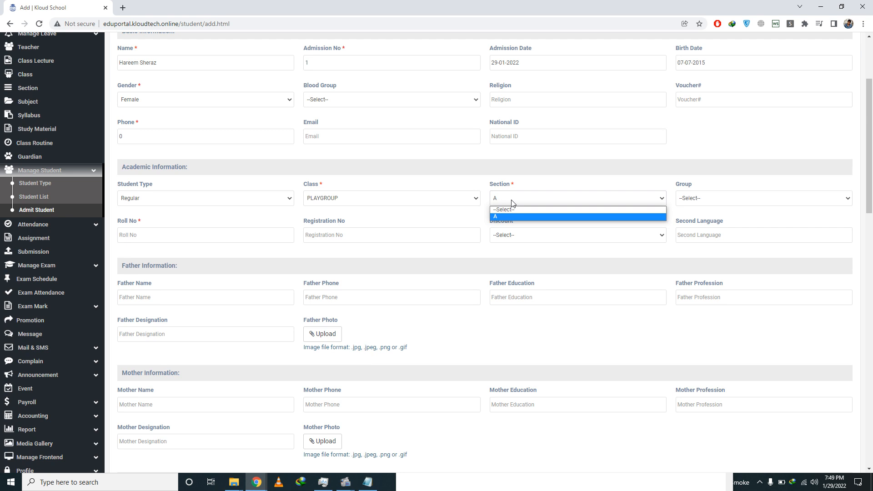
click(513, 203)
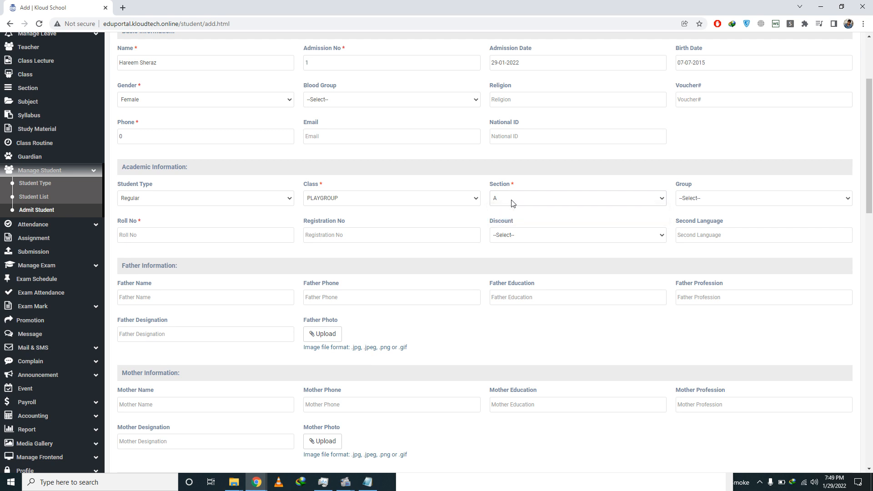
Step: Choose group General, set roll and registration number to 1, and leave no discount
click(707, 201)
key(Down)
key(Down)
key(Down)
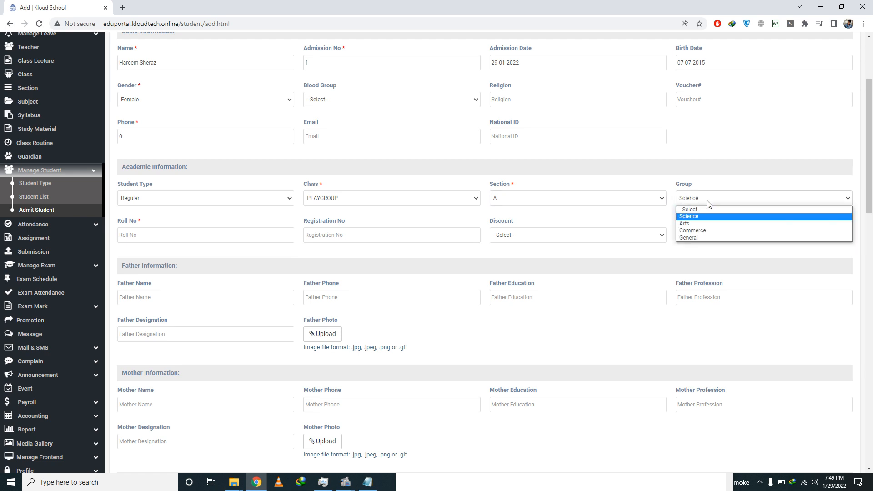
key(Up)
key(Up)
key(Down)
key(Down)
key(Down)
key(Return)
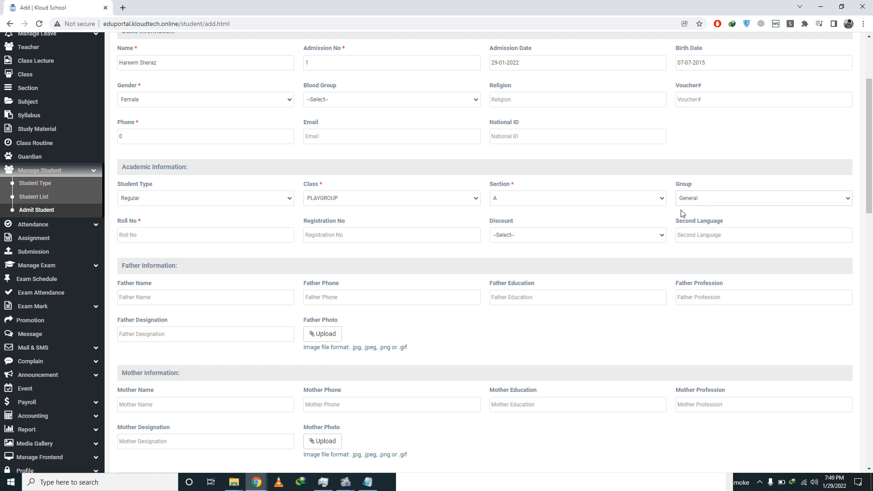
click(141, 230)
text(1)
click(342, 236)
text(1)
click(624, 238)
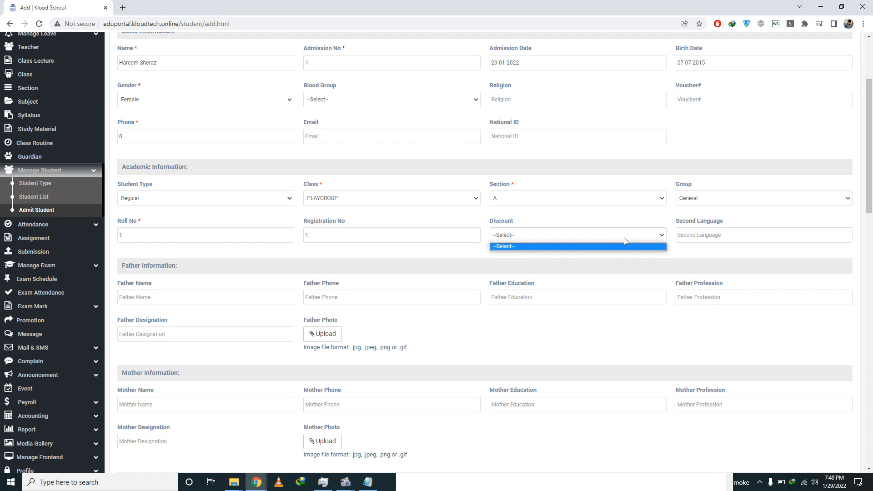
click(624, 237)
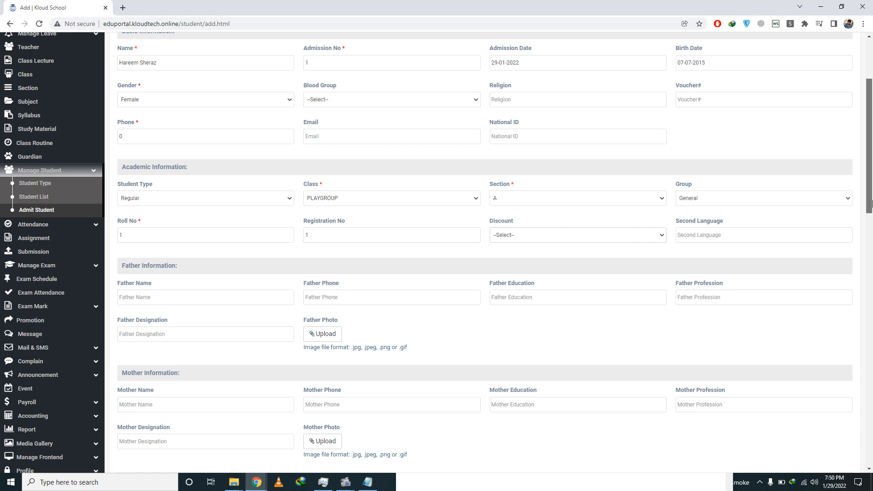
Step: Enter the father's full name and phone number in the admission form
scroll(501, 226, down, 3)
click(148, 165)
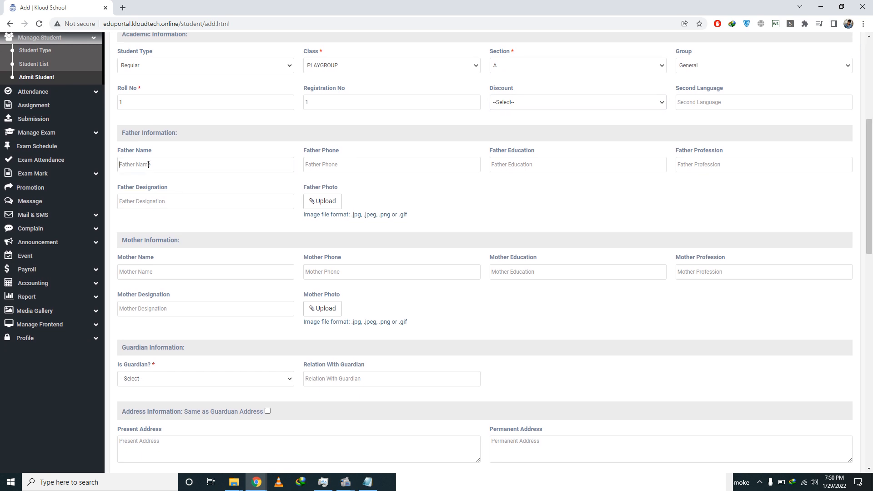
mouse_move(344, 481)
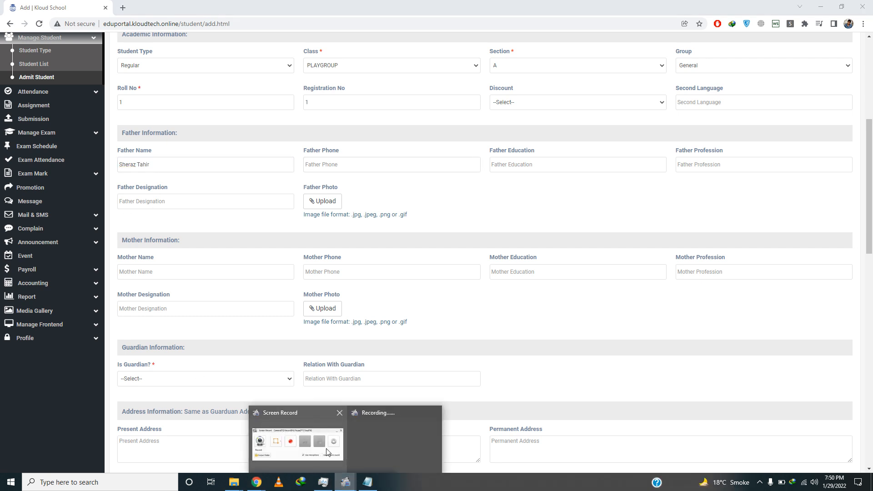
click(298, 444)
click(410, 405)
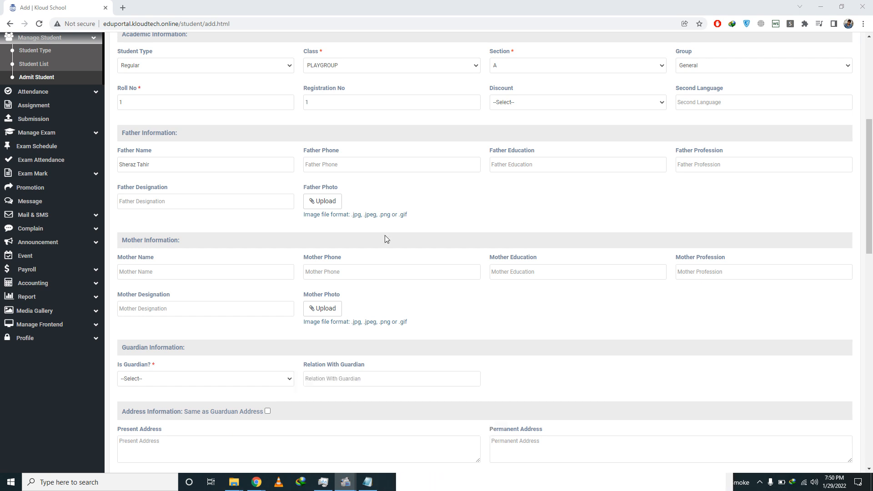
click(333, 167)
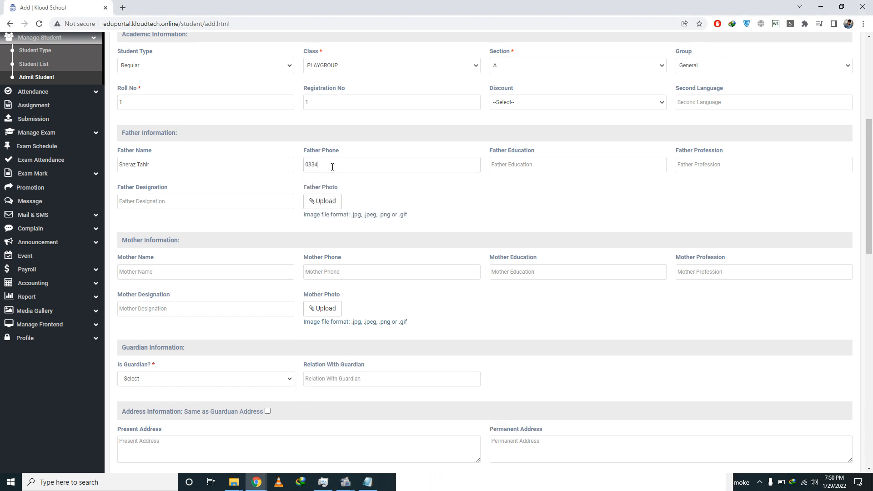
drag(869, 200, 869, 243)
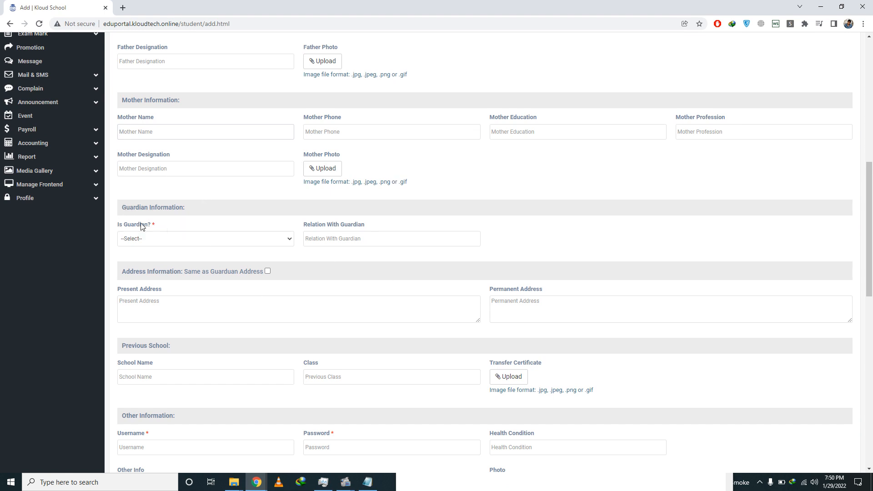
Step: Set 'Is Guardian?' to Father so the guardian detail fields appear
click(147, 239)
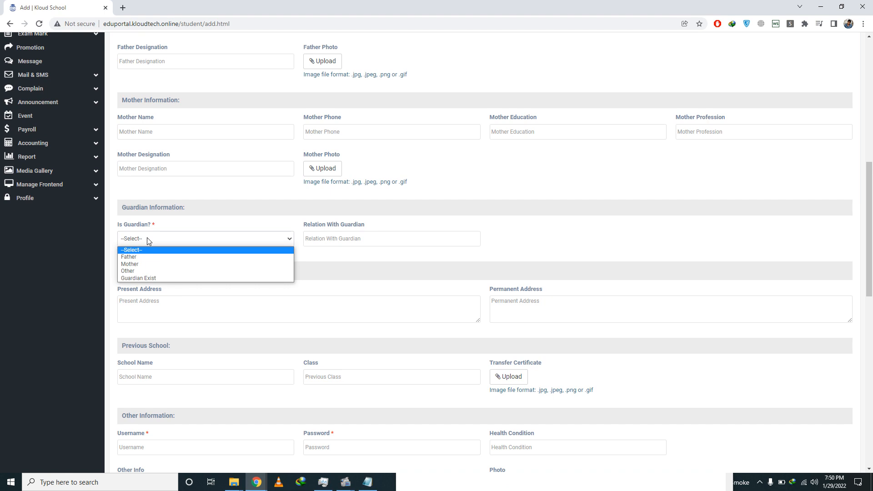
key(Down)
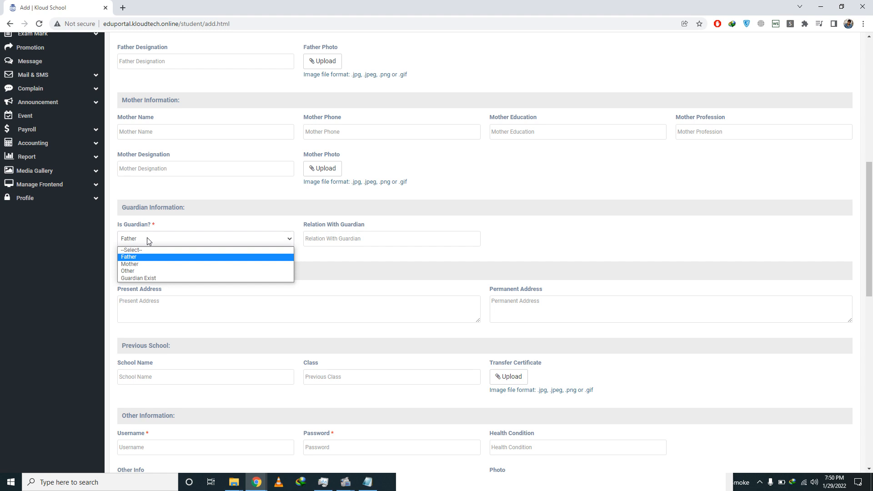
key(Return)
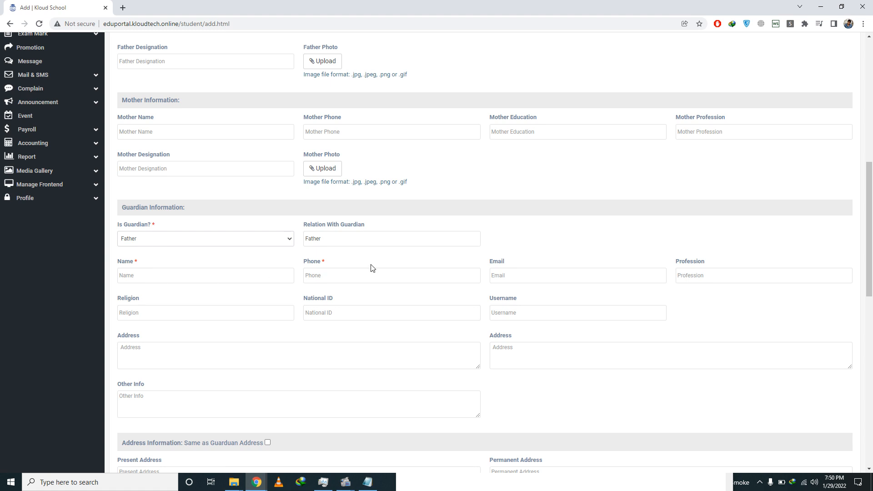
click(215, 282)
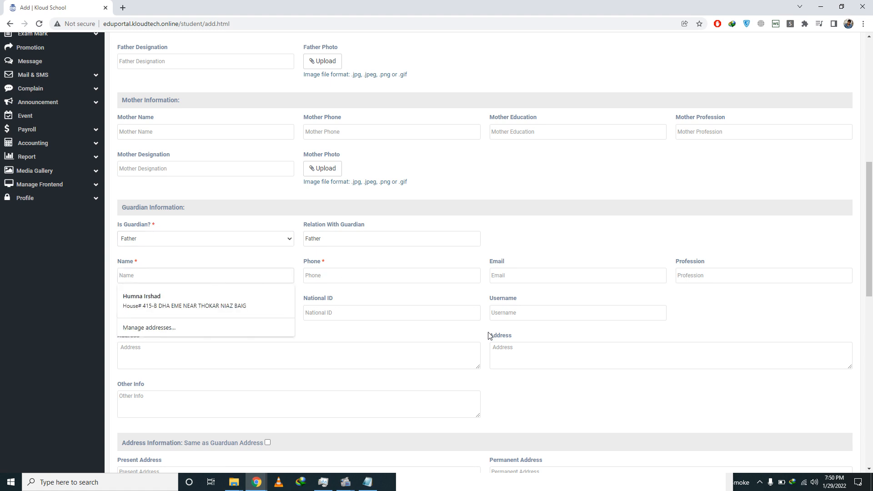
click(537, 320)
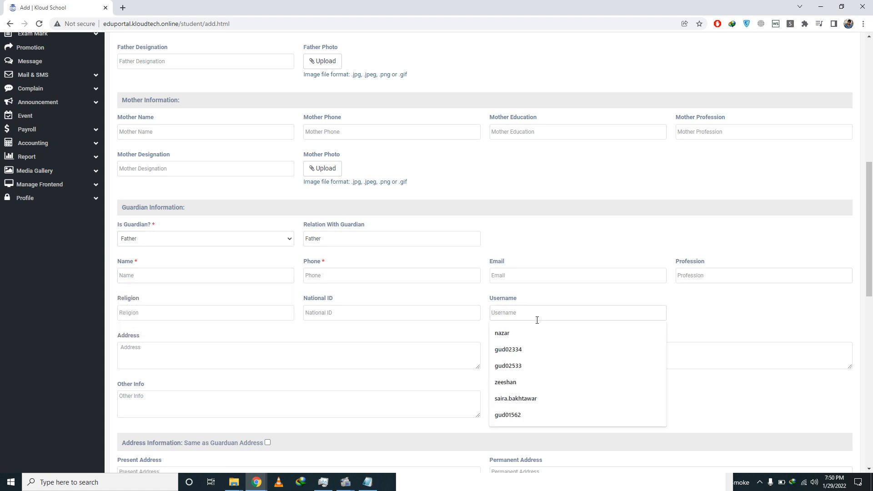
click(713, 318)
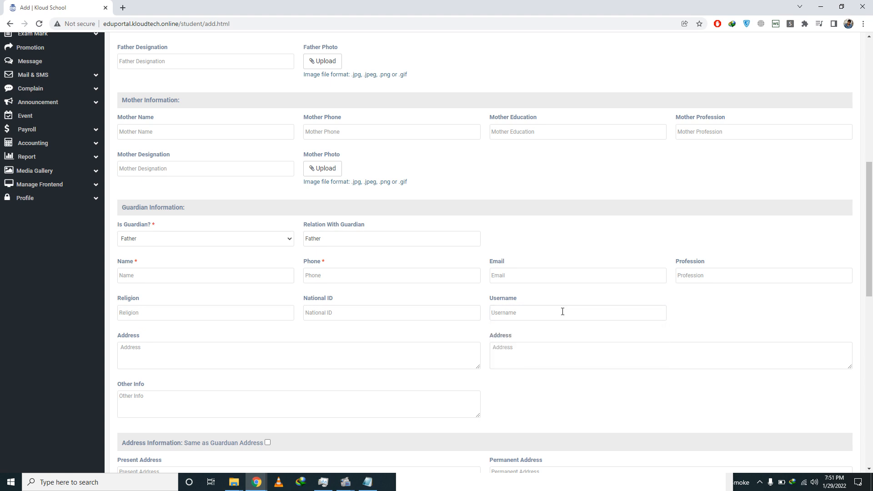
click(536, 315)
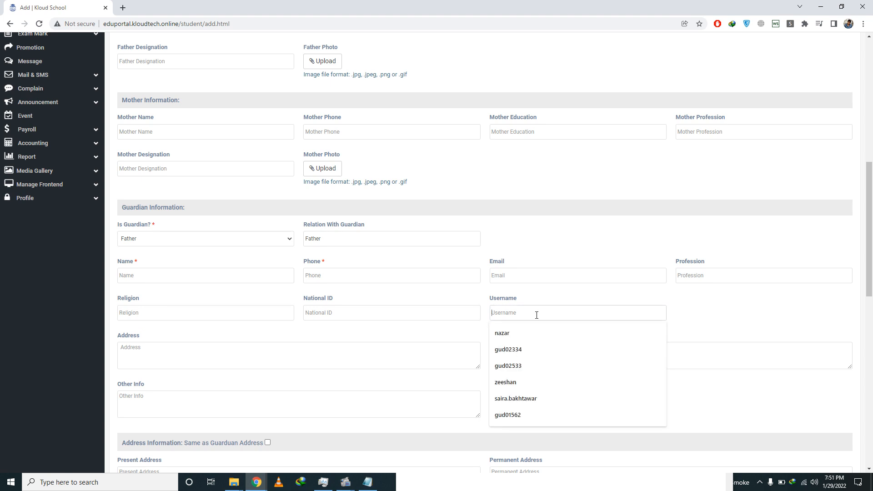
click(745, 325)
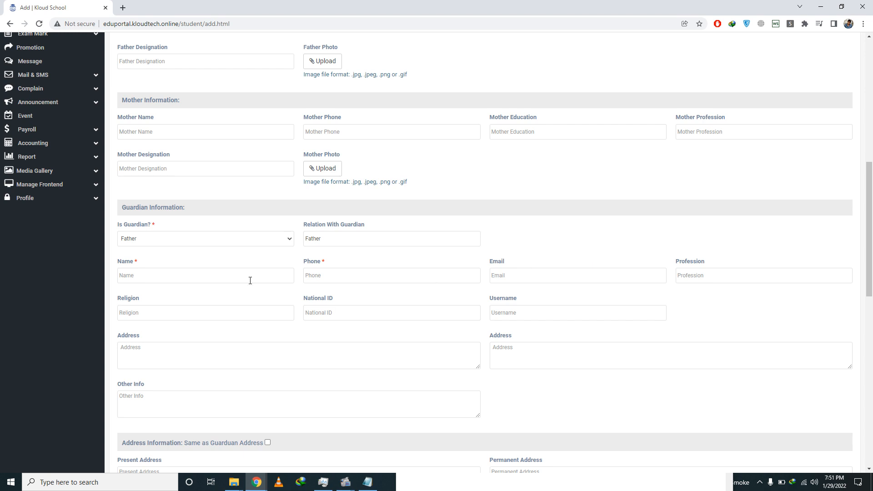
Step: Enter the guardian's name, phone number and username
click(165, 278)
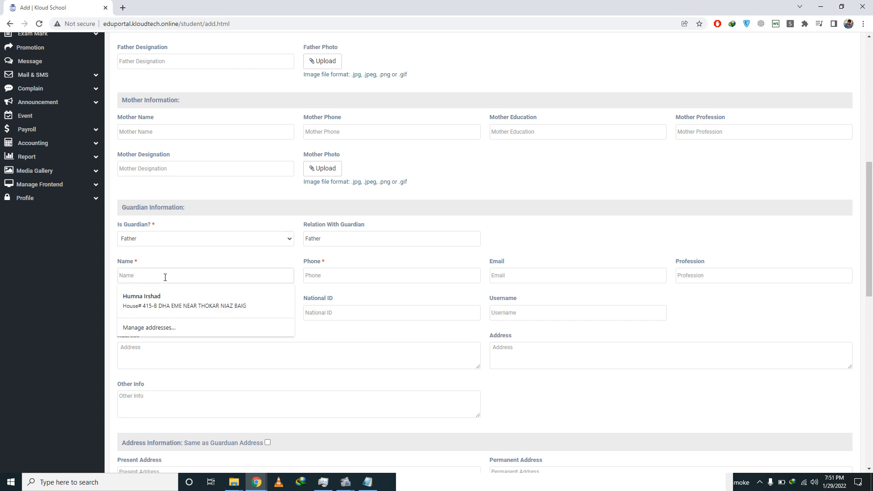
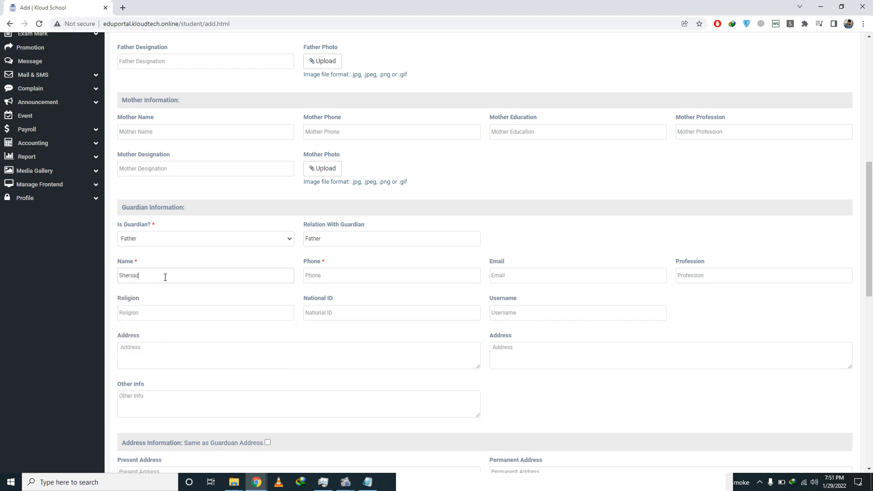
key(Tab)
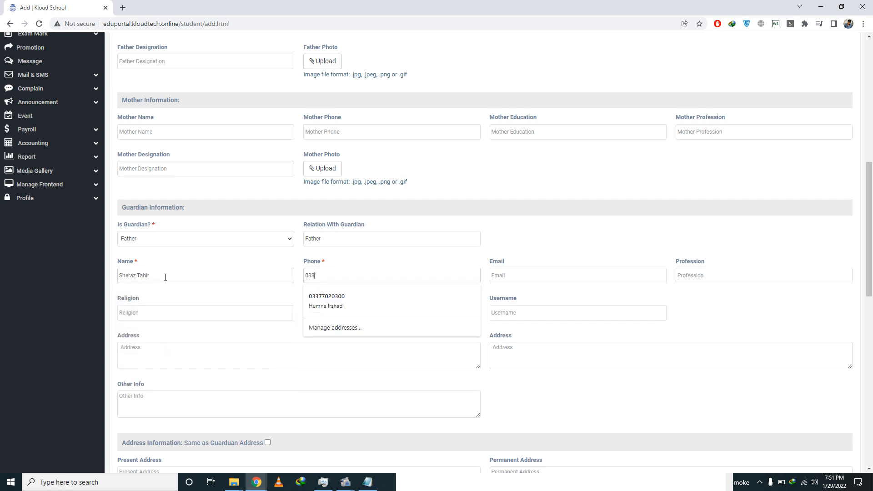
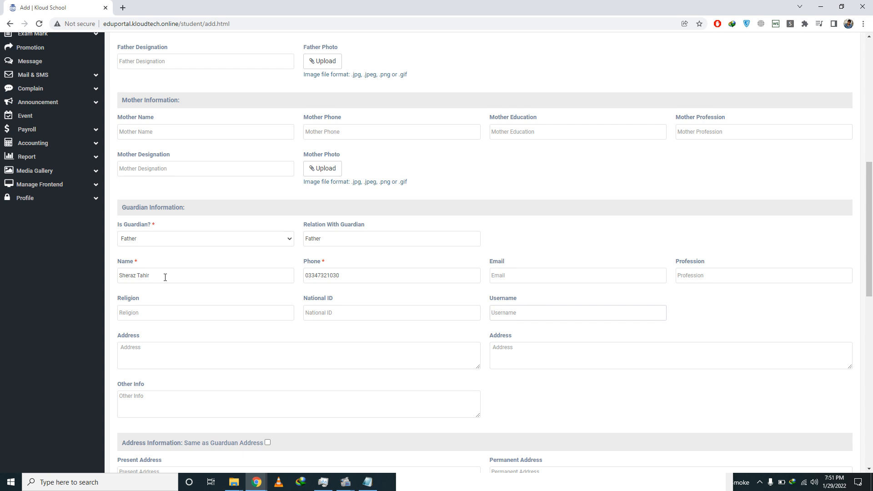
click(268, 443)
drag(871, 287, 867, 318)
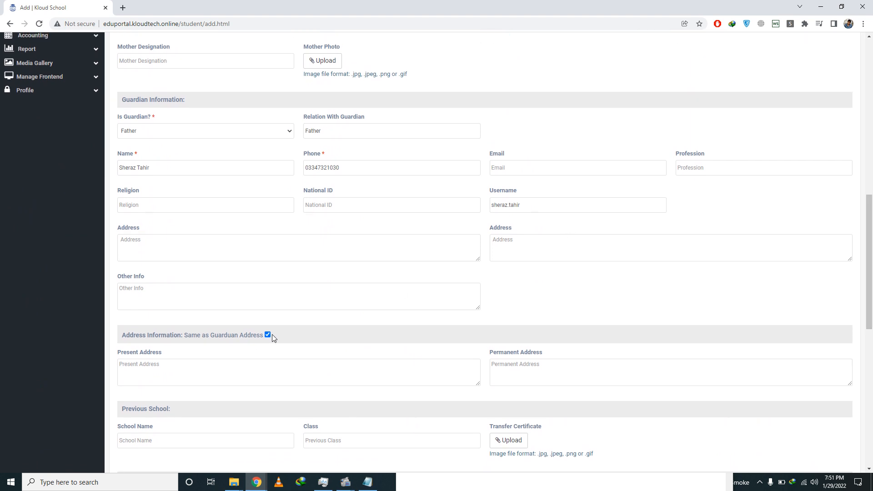
Step: Set both guardian addresses to Lahore and tick 'Same as Guardian Address'
click(549, 239)
click(332, 247)
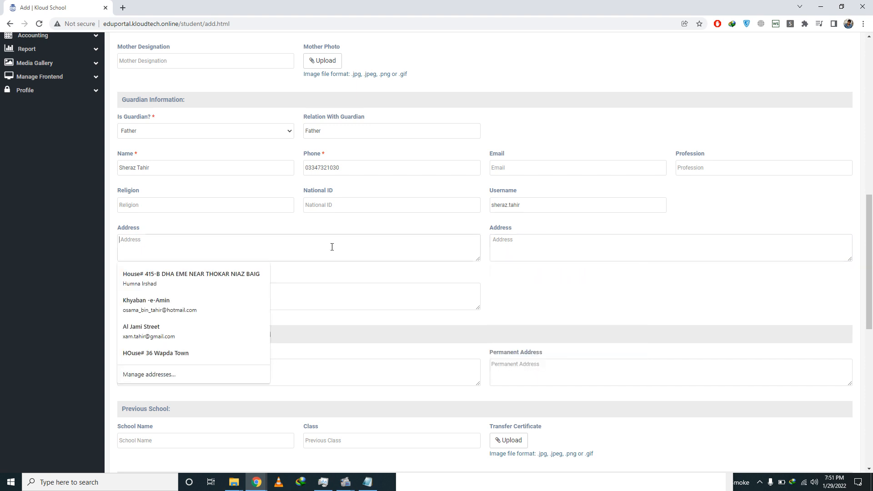
text(She)
key(BackSpace)
text(Lahore)
key(Tab)
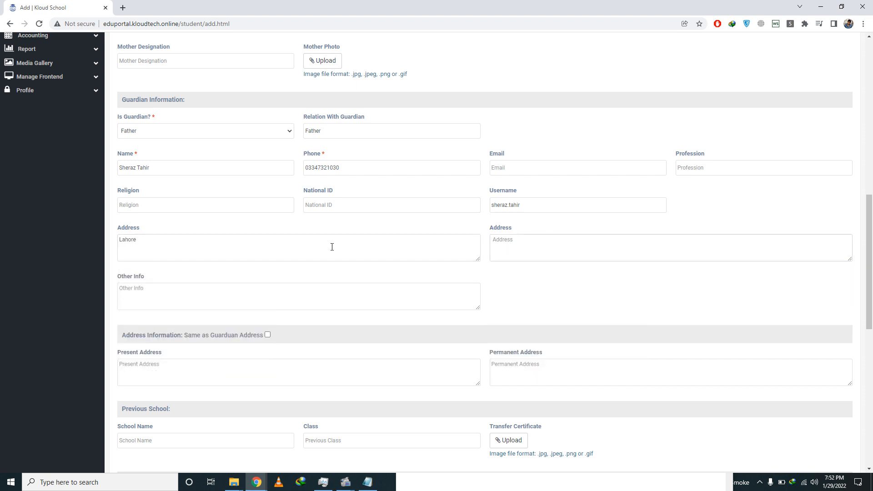
text(Lahore)
click(268, 335)
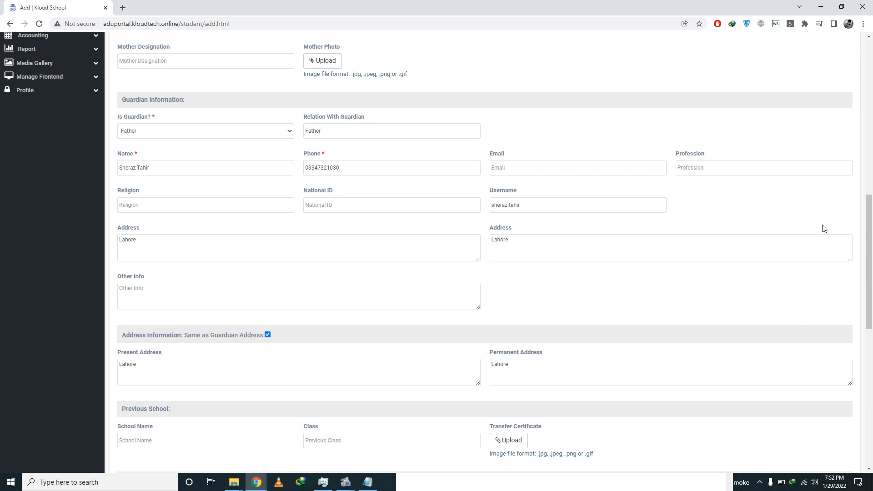
scroll(871, 219, down, 5)
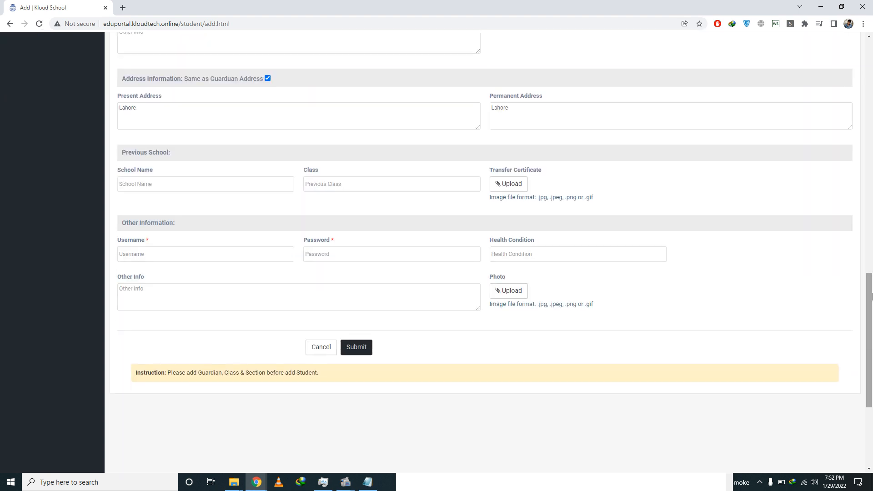
Step: Enter the student's login username and password, then submit the admission
click(175, 258)
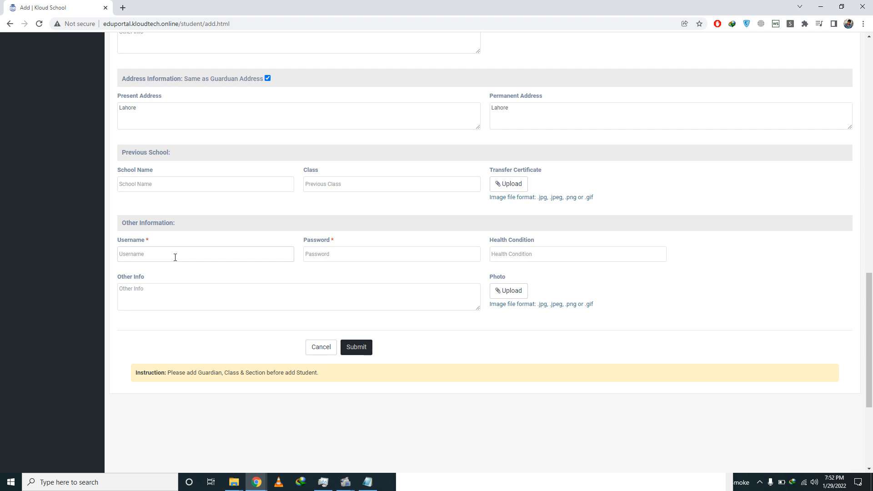
key(Tab)
text(123456)
click(356, 353)
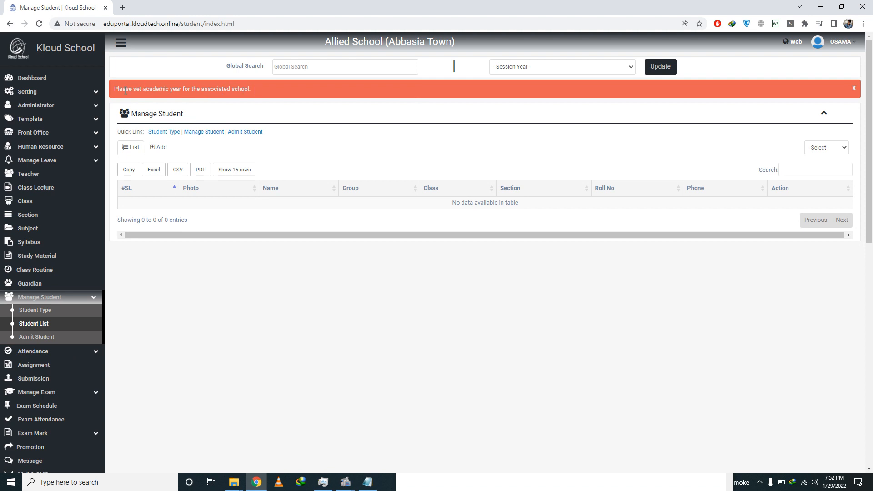
Step: Add an academic year running from January 2022 to December 2022
click(96, 93)
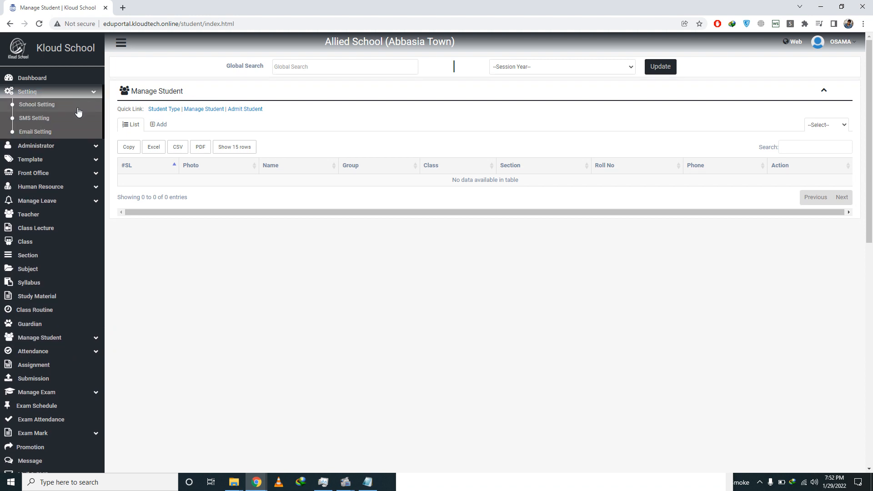
click(87, 146)
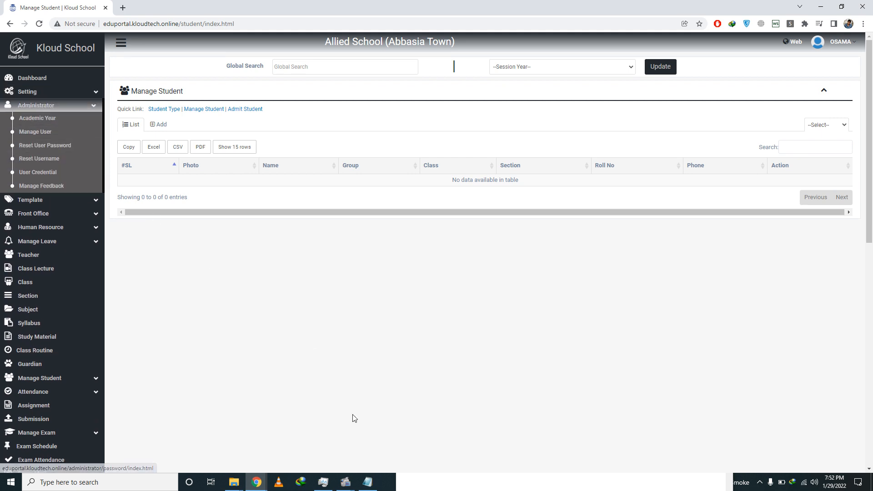
click(51, 121)
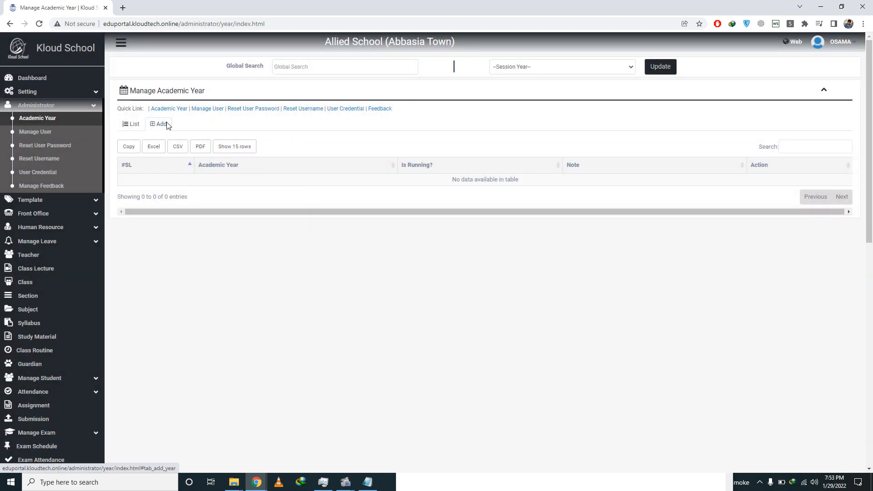
click(161, 124)
click(316, 172)
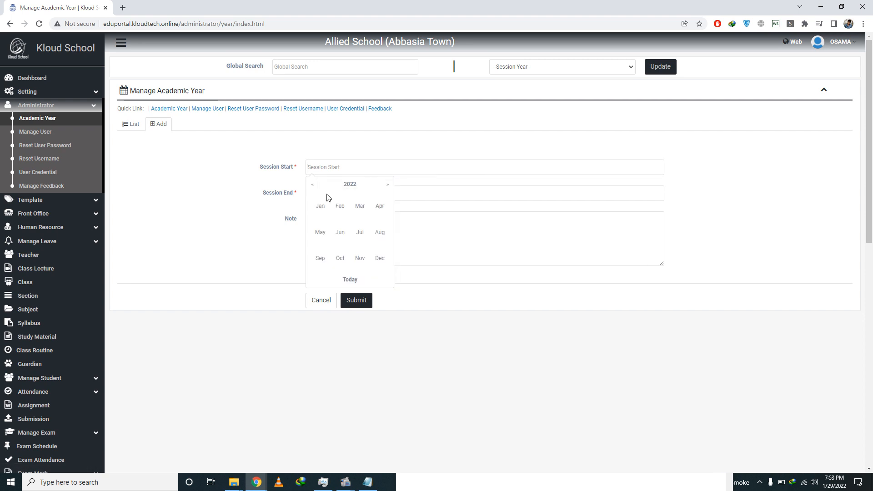
click(325, 210)
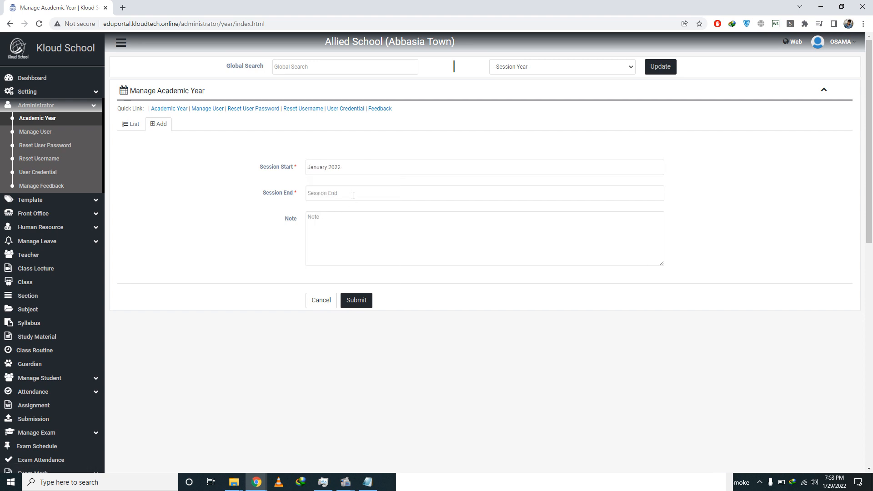
click(352, 193)
click(385, 285)
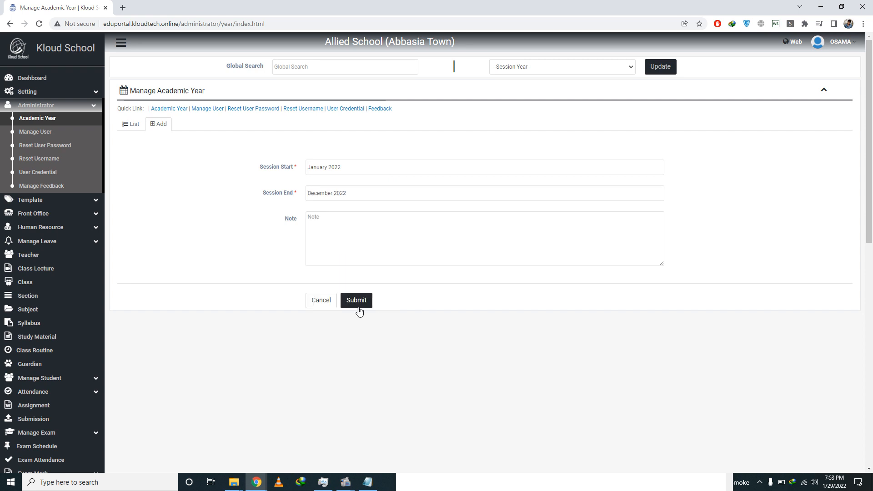
click(362, 301)
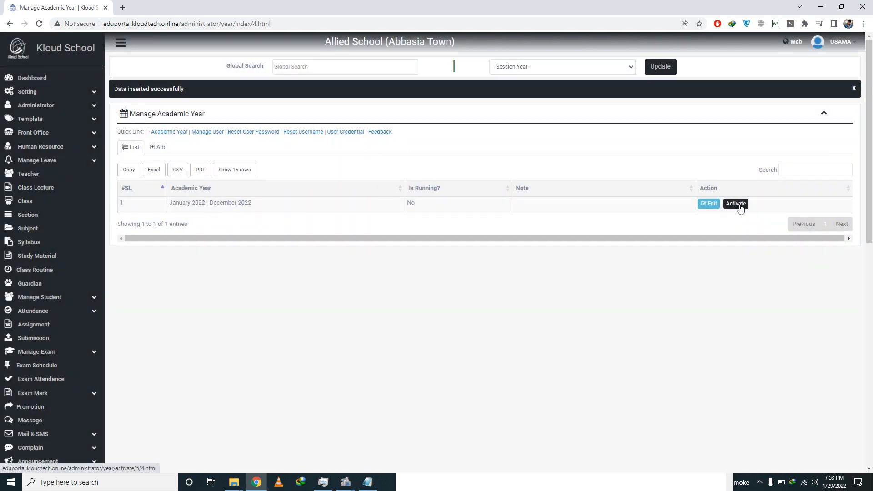
Step: Activate the 2022 academic year and return to the Admit Student form
click(739, 206)
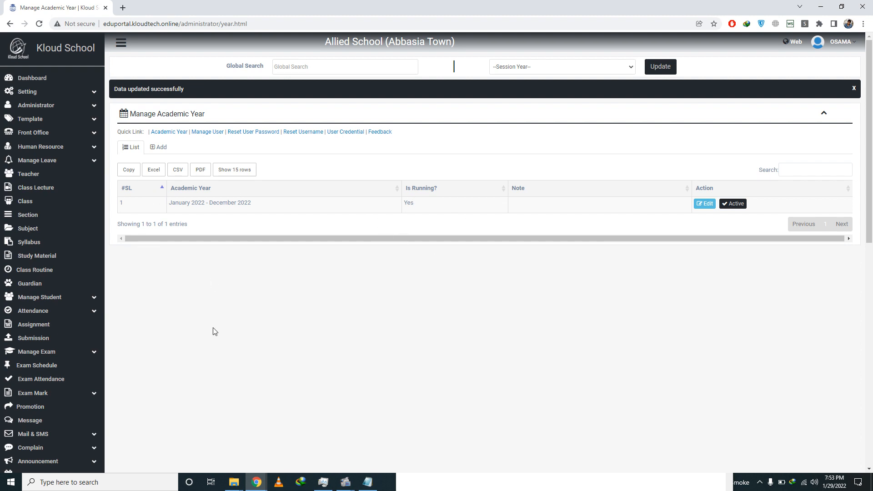
scroll(214, 331, down, 1)
scroll(214, 332, down, 1)
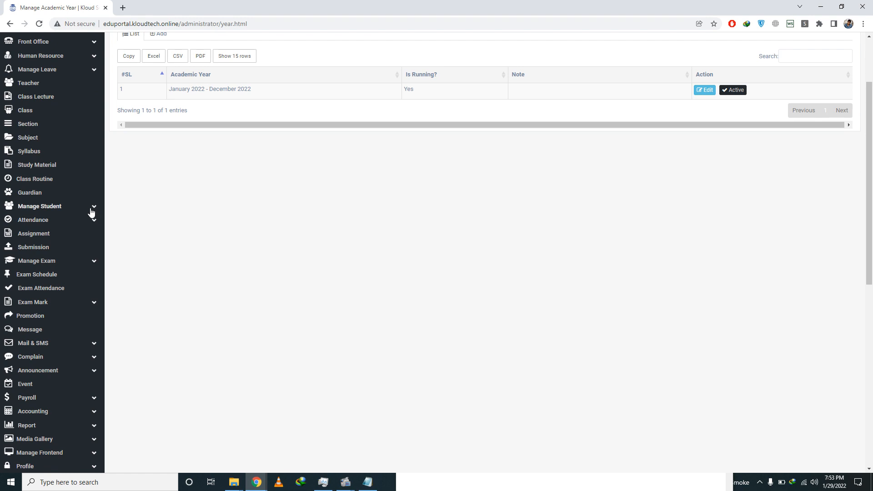
click(92, 208)
click(54, 246)
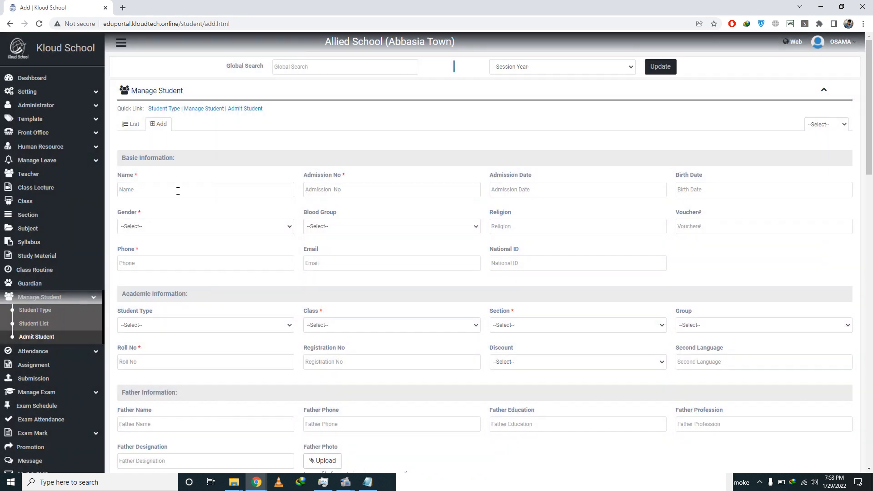
Step: Enter the student's name, today's admission and birth dates, and Female gender
click(178, 191)
text(1)
key(Tab)
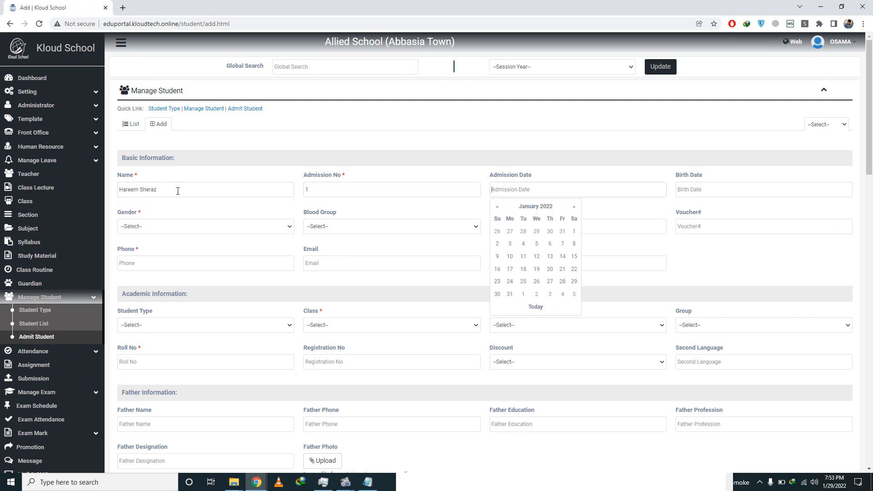
click(530, 306)
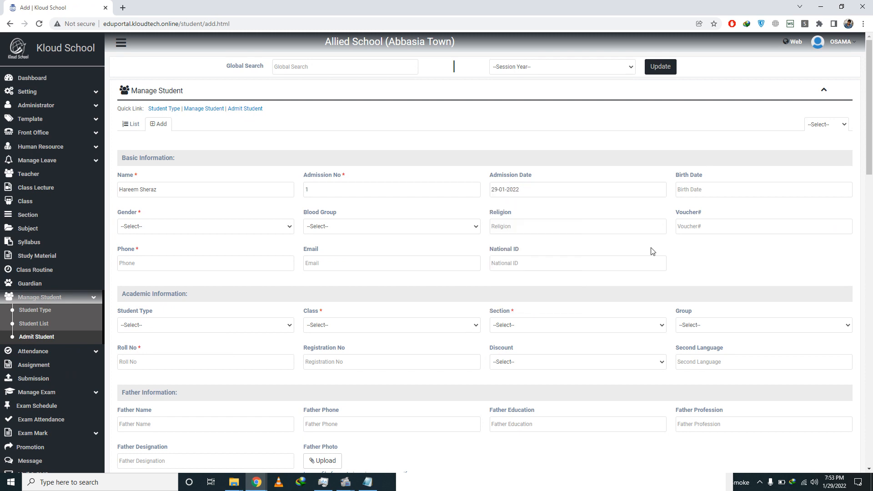
click(689, 189)
click(716, 305)
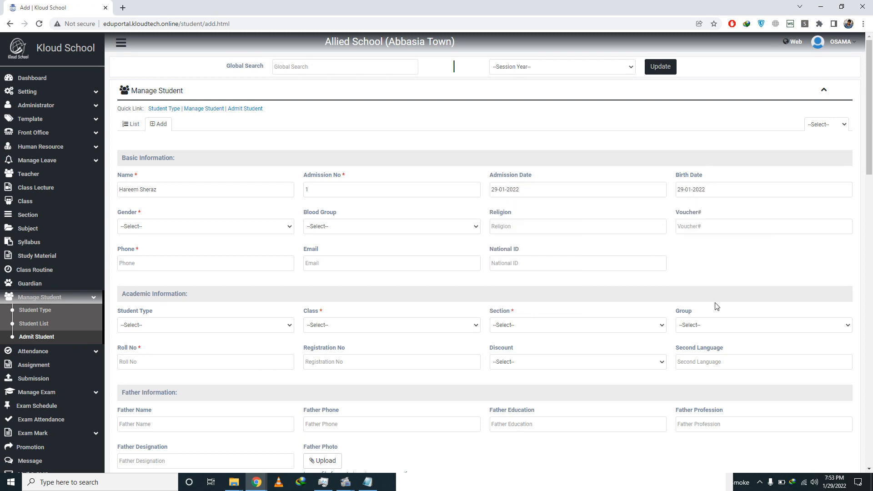
click(215, 230)
key(Down)
key(Down)
key(Return)
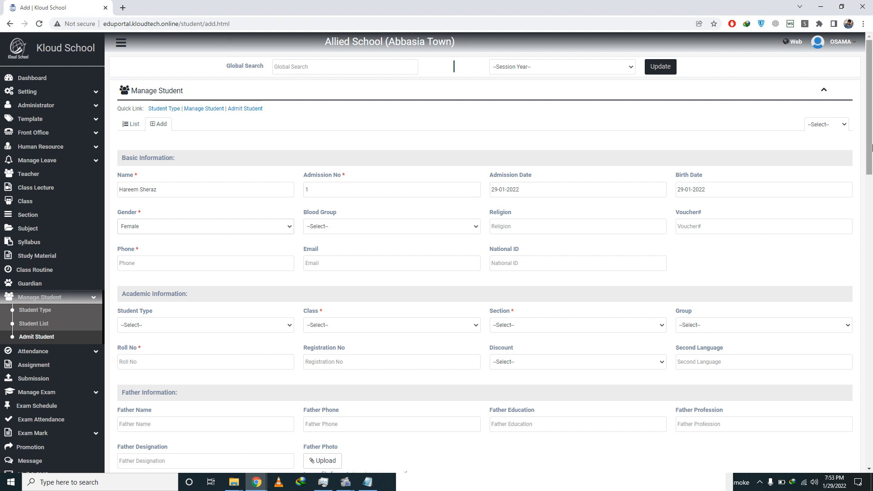
Step: Set student type Regular, class PLAYGROUP, section A, group General, and the roll number
scroll(528, 157, down, 4)
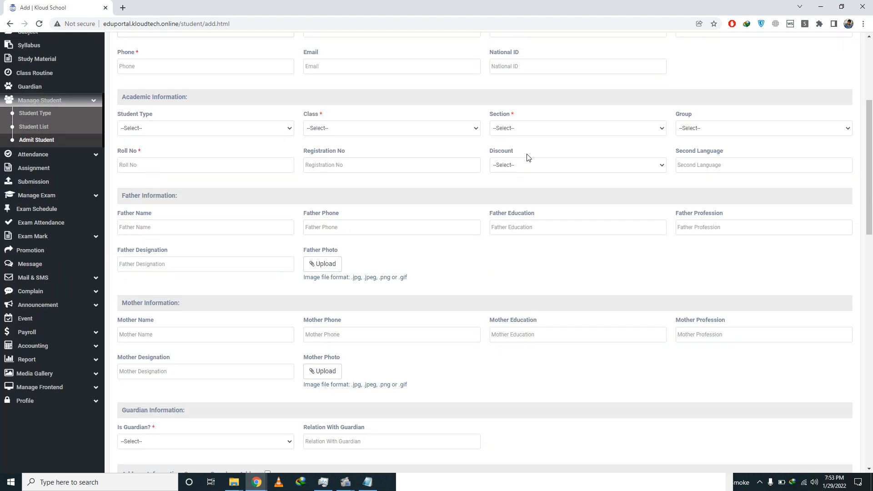
click(220, 132)
key(Down)
key(Return)
key(Down)
key(Tab)
key(Down)
key(Tab)
key(Down)
key(Tab)
text(11)
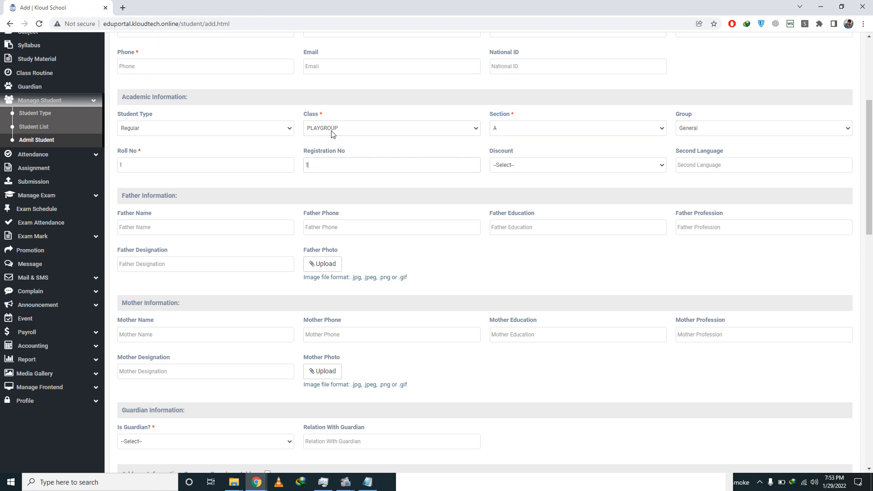
Step: Make Father the guardian and enter the guardian's name and phone number
drag(870, 198, 871, 276)
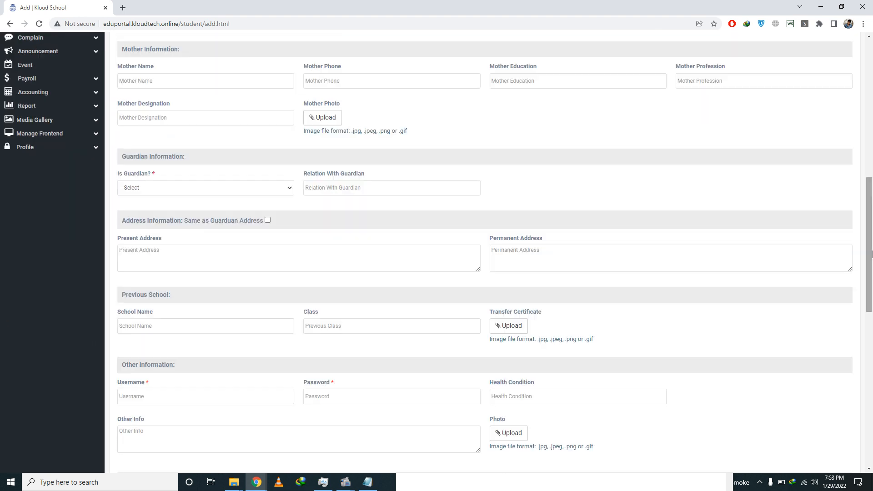
click(213, 191)
key(Down)
key(Return)
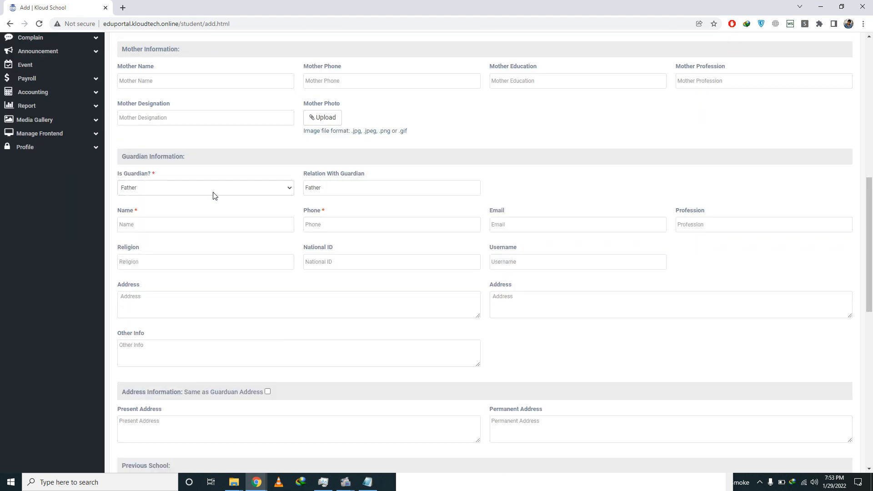
click(170, 225)
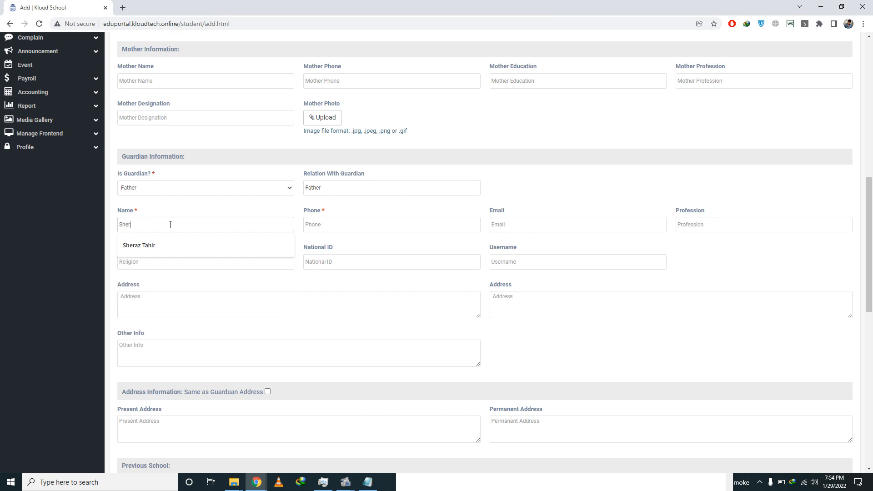
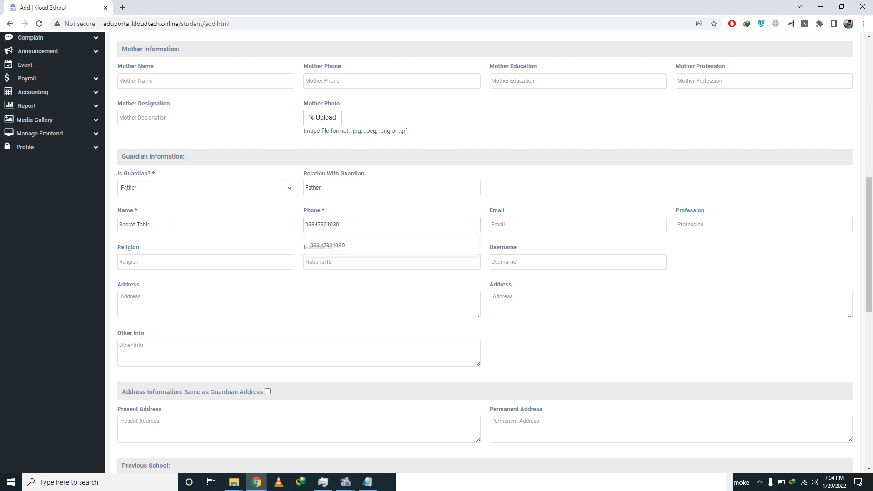
key(Tab)
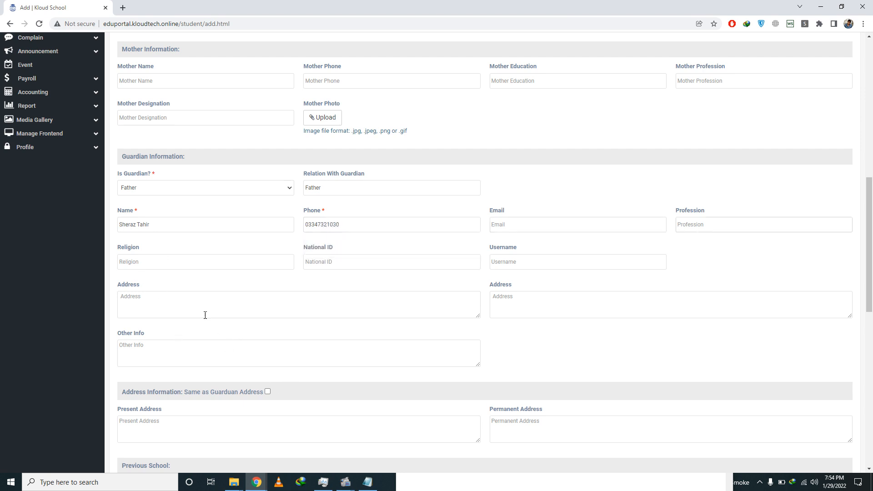
Step: Fill the guardian address from a saved entry, copy it to student addresses, and enter the guardian's username
click(186, 309)
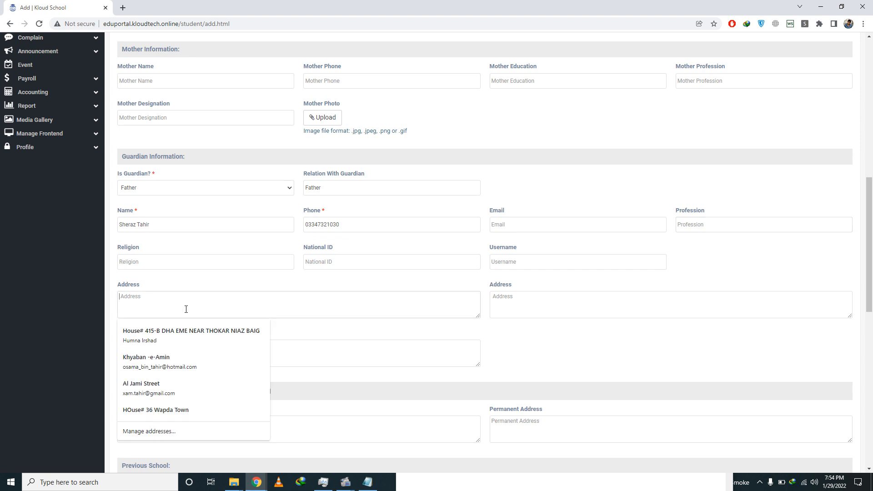
key(Up)
key(Up)
key(Up)
key(Up)
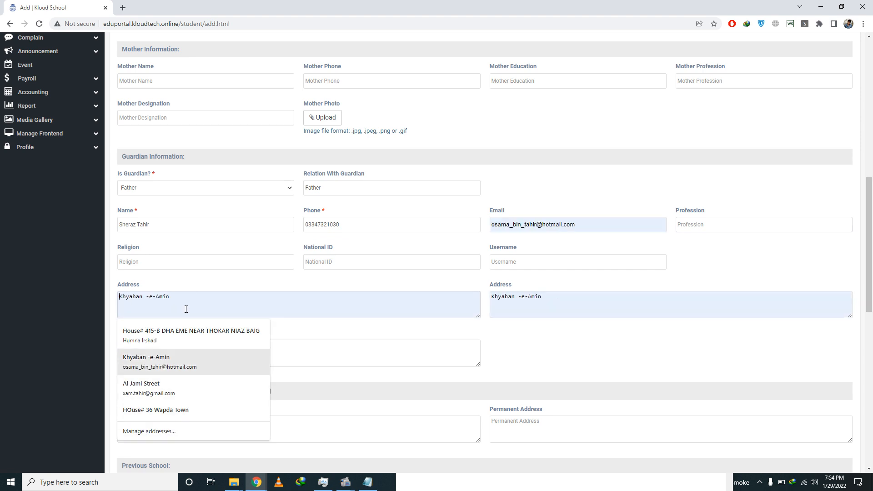
key(Down)
key(Down)
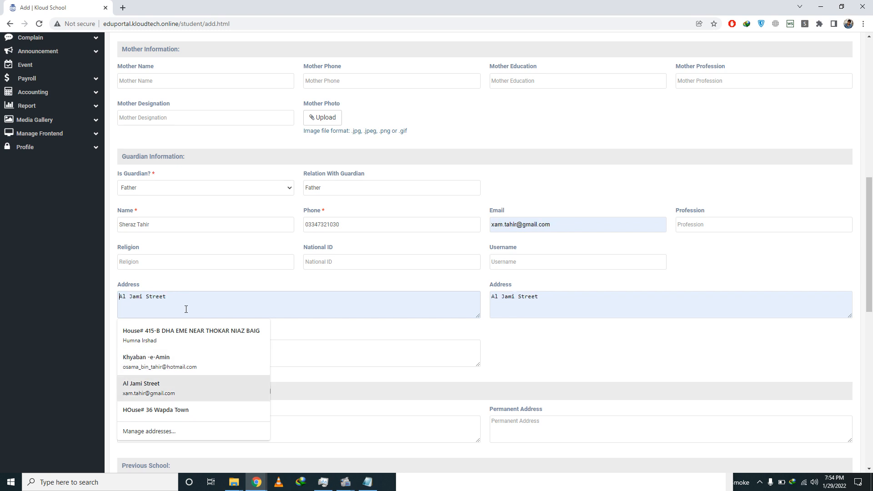
key(Return)
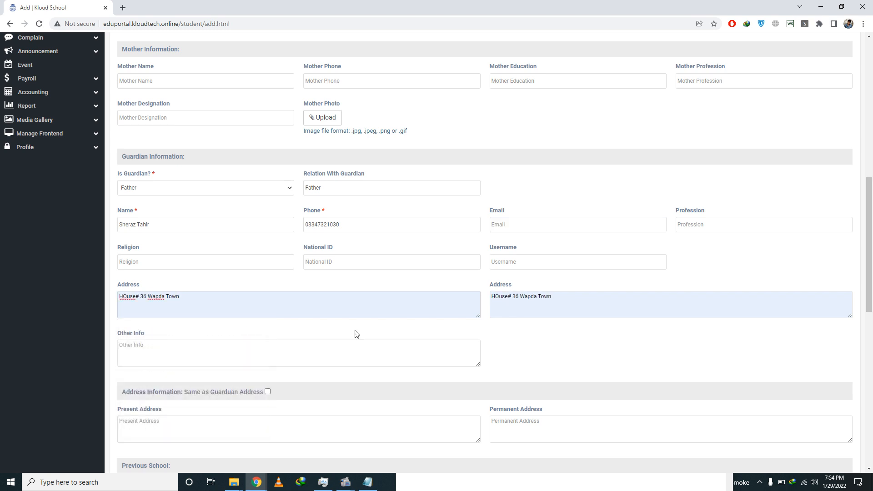
click(267, 392)
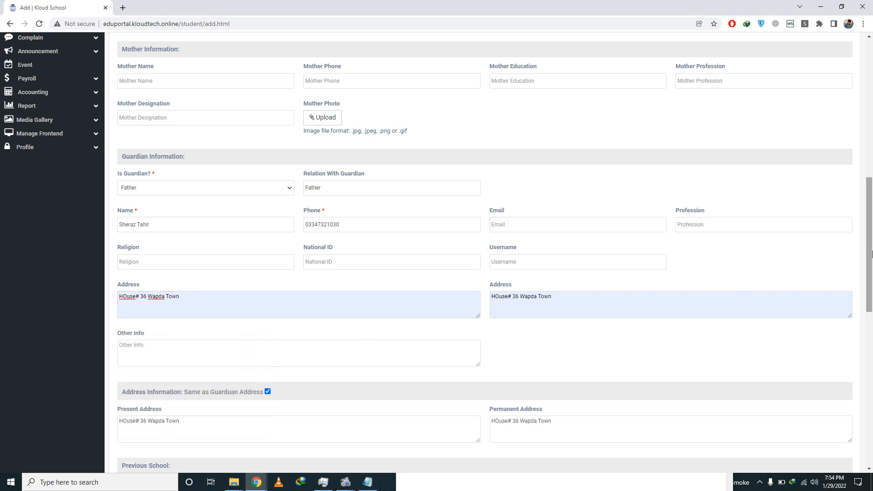
drag(871, 256, 871, 349)
drag(871, 299, 872, 199)
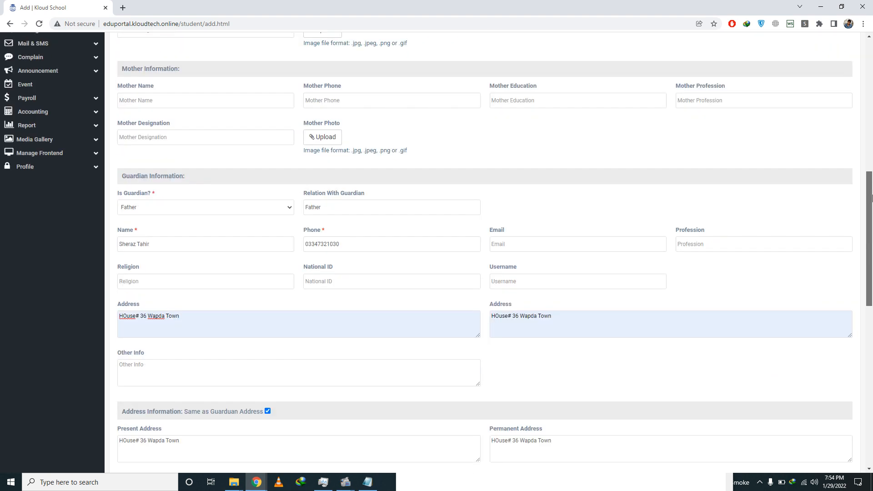
click(542, 281)
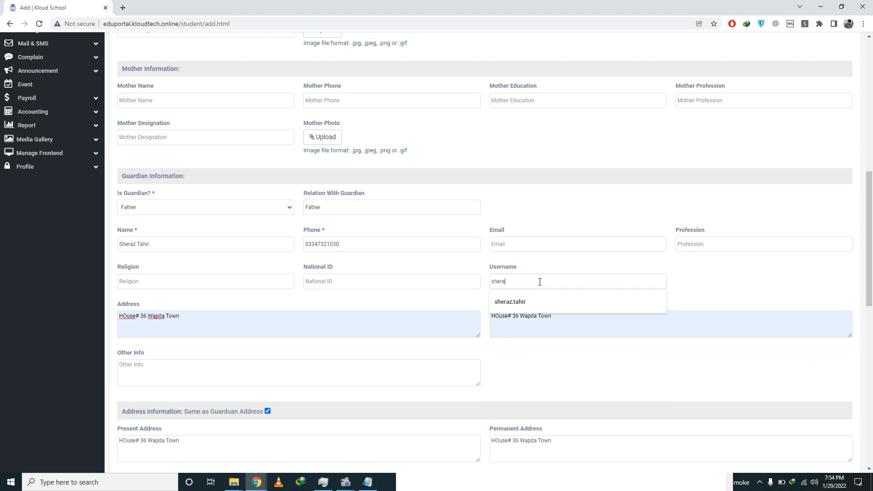
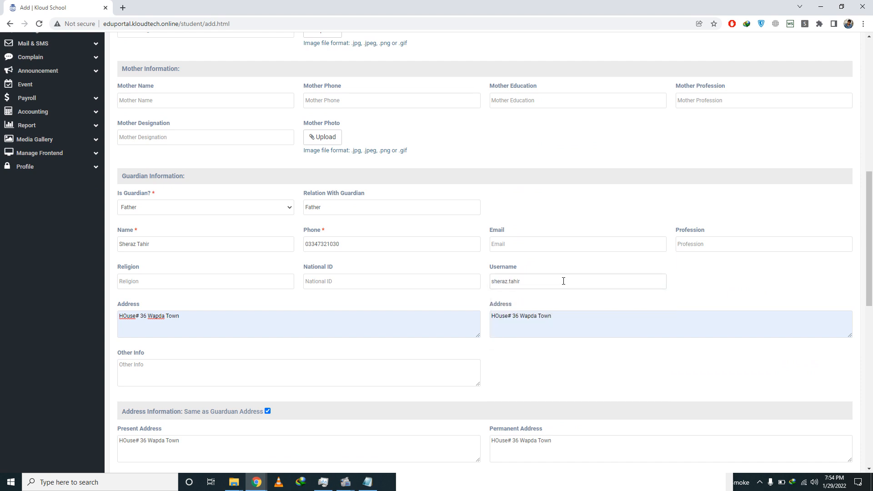
drag(870, 248, 872, 376)
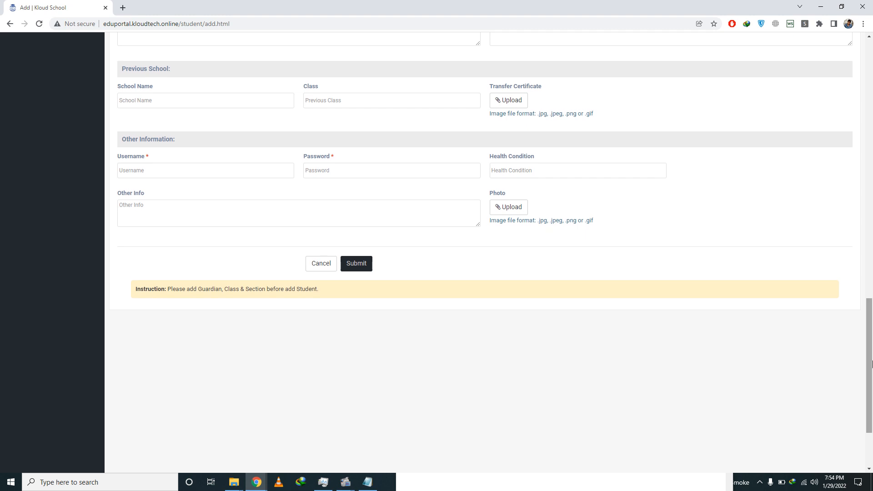
Step: Enter the student's login username and password, replacing a mistaken entry
click(347, 169)
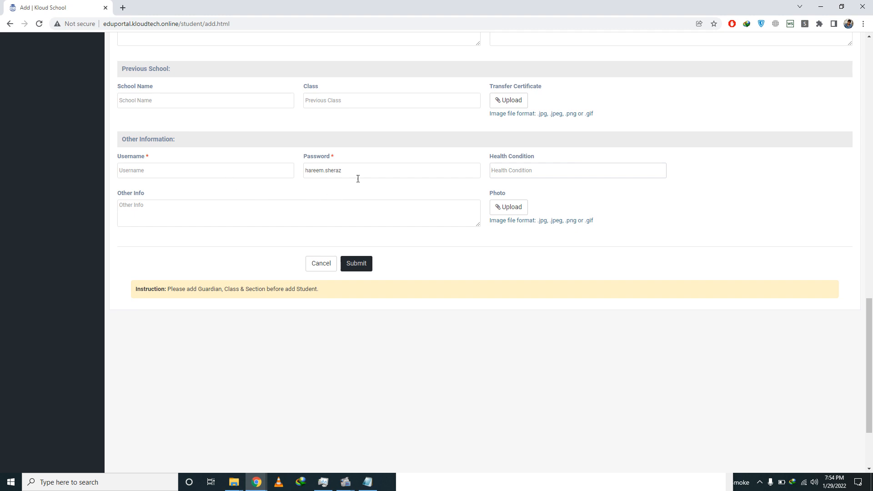
drag(357, 173, 213, 173)
key(ctrl+c)
key(BackSpace)
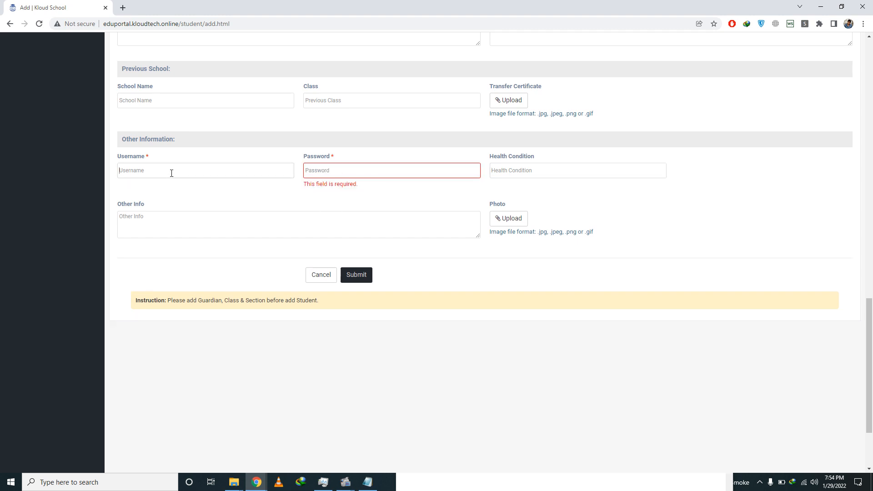
click(171, 173)
key(ctrl+v)
key(Tab)
text(123456)
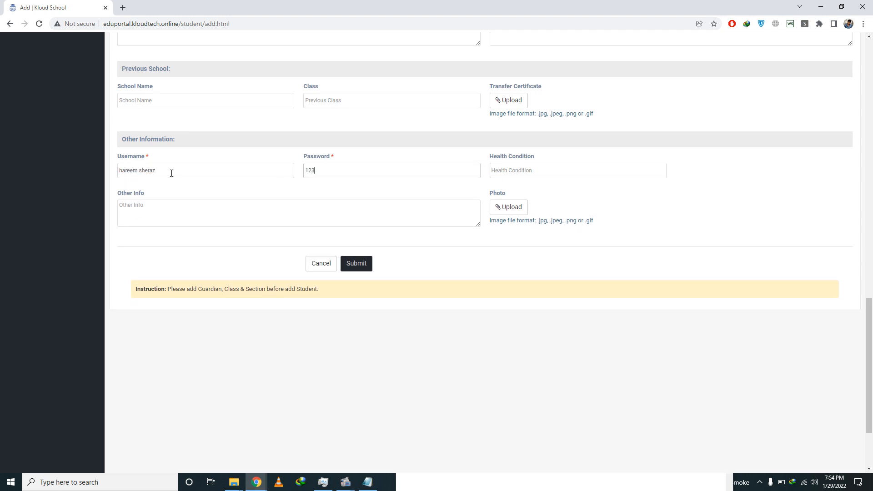
Step: Submit the admission, filling the required phone with 0, and resubmit successfully
click(357, 265)
text(0)
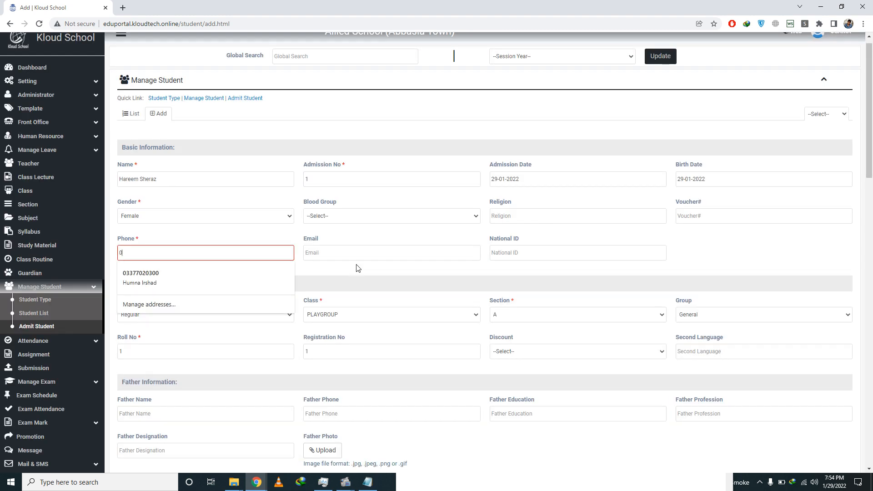
drag(872, 134, 872, 371)
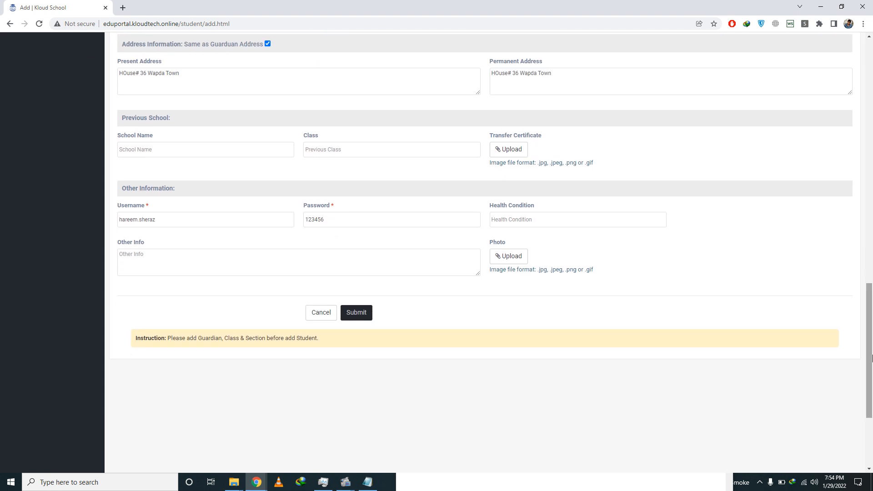
click(365, 314)
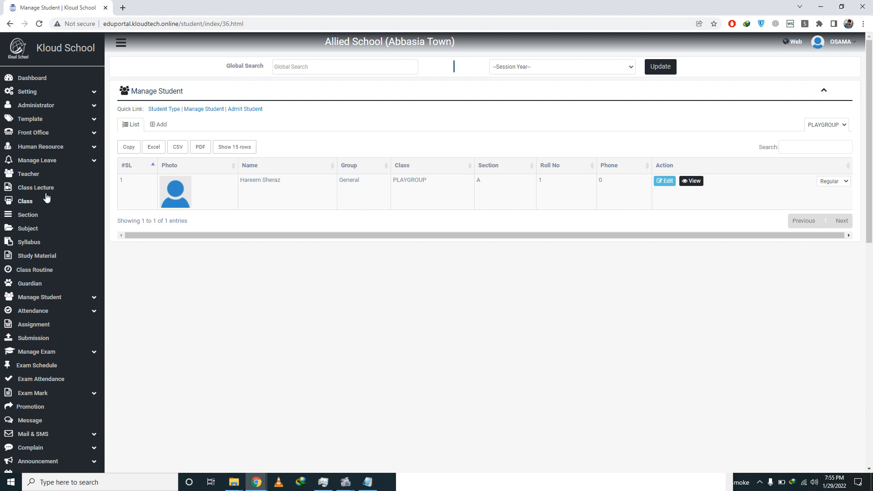
Step: Add a NURSERY class with numeric name 1 assigned to the existing class teacher
click(30, 201)
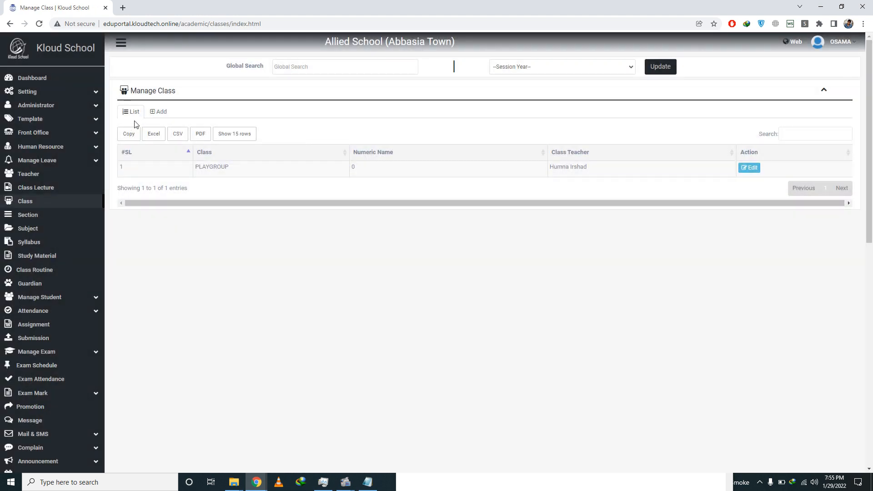
click(155, 115)
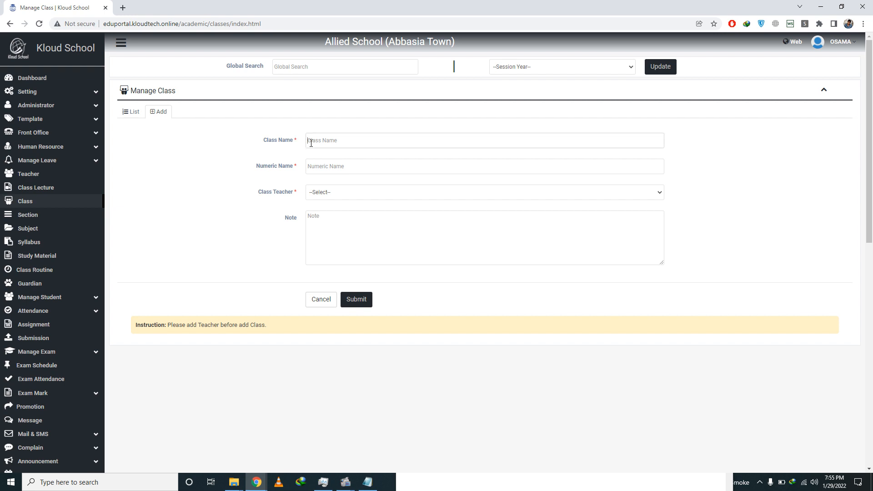
text(C)
key(BackSpace)
text(Nurse)
text(1)
click(319, 196)
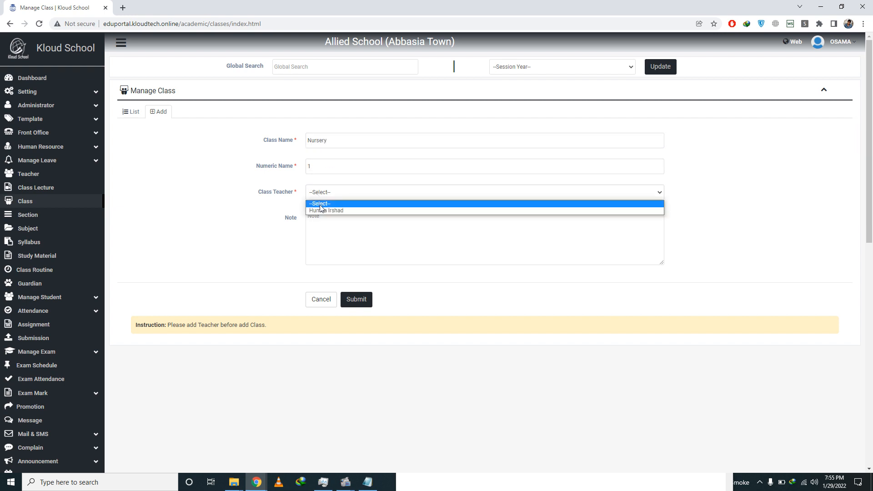
click(322, 211)
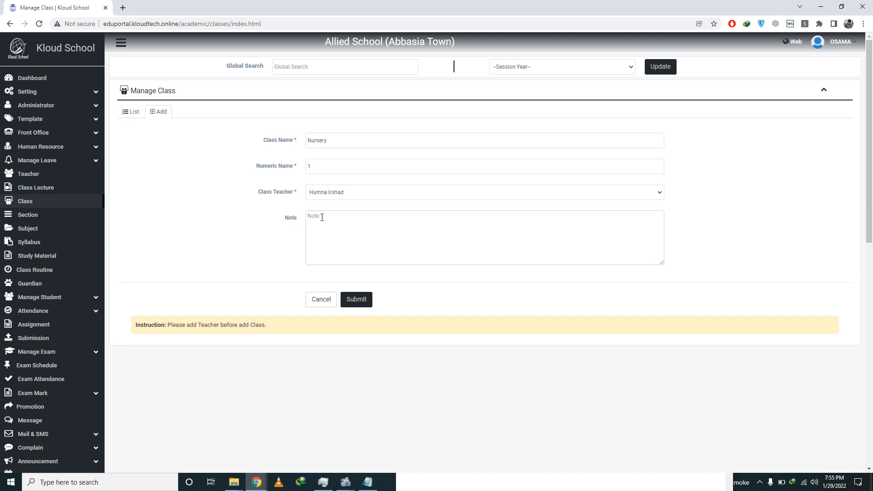
text(Nursery)
click(367, 302)
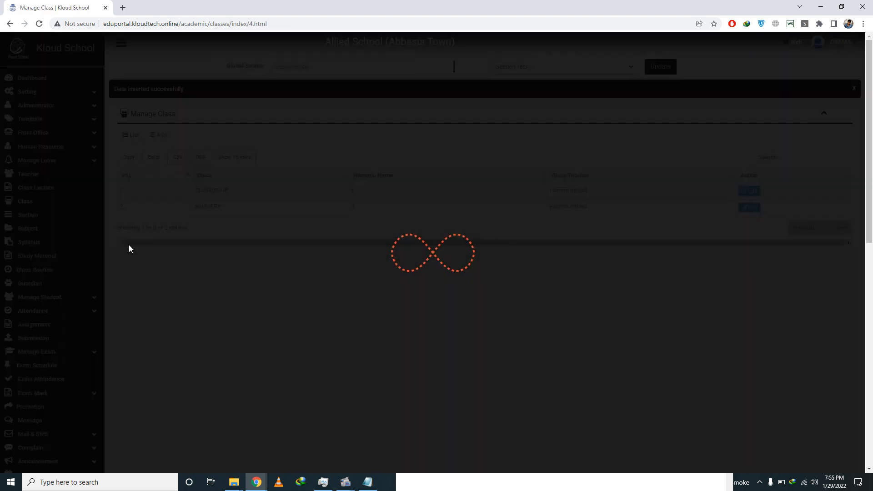
scroll(140, 288, down, 1)
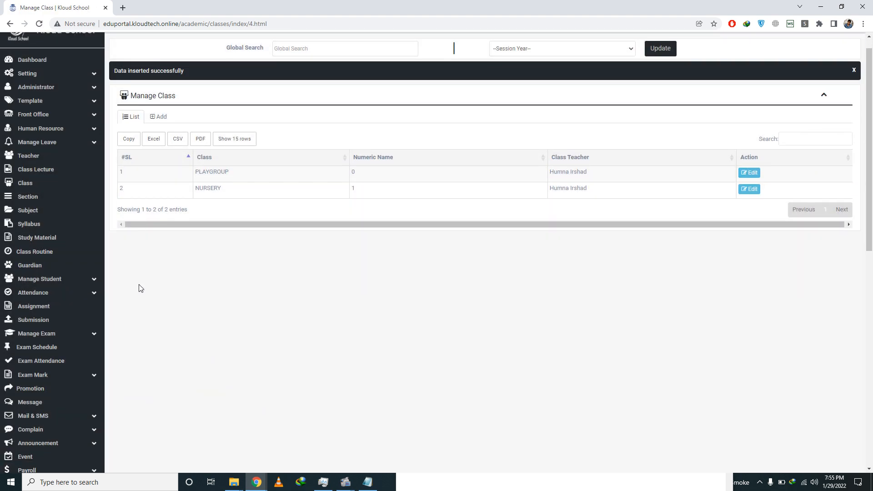
Step: Start a new admission with the student's name and admission number 2
click(84, 283)
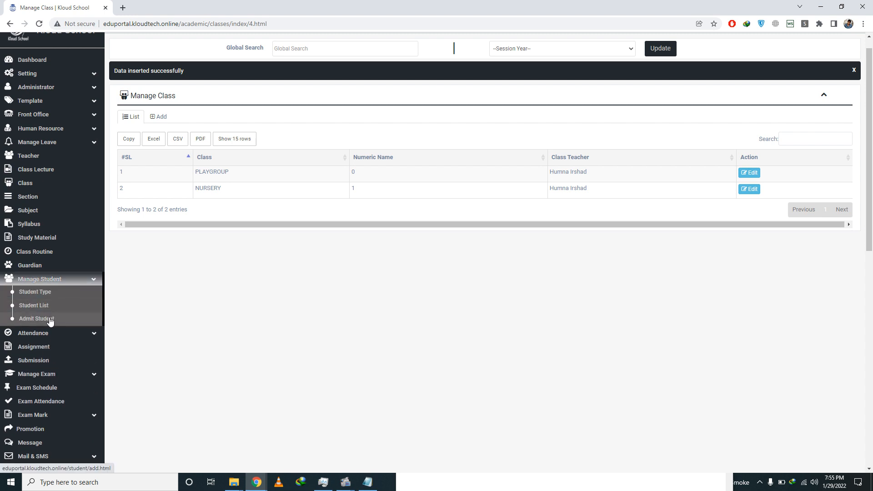
click(50, 320)
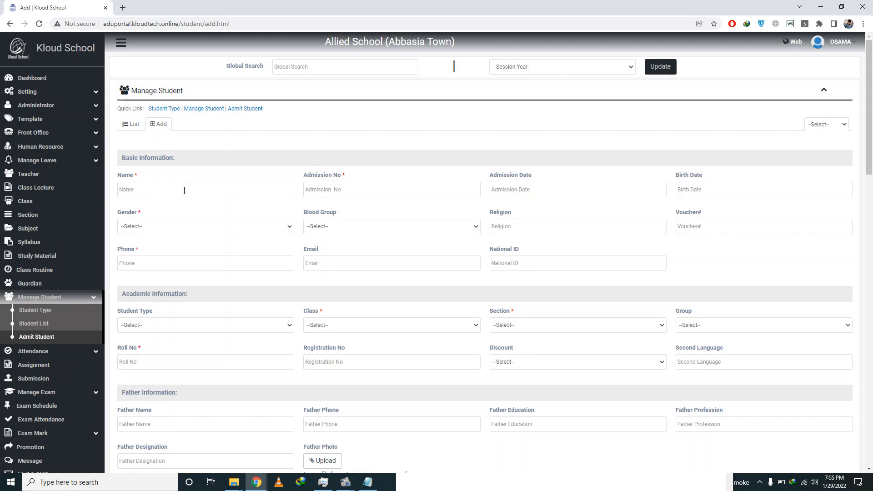
click(183, 191)
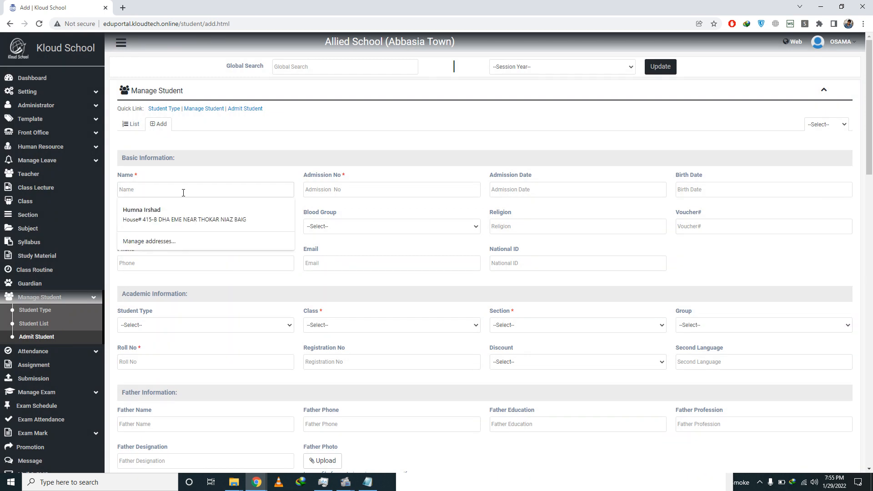
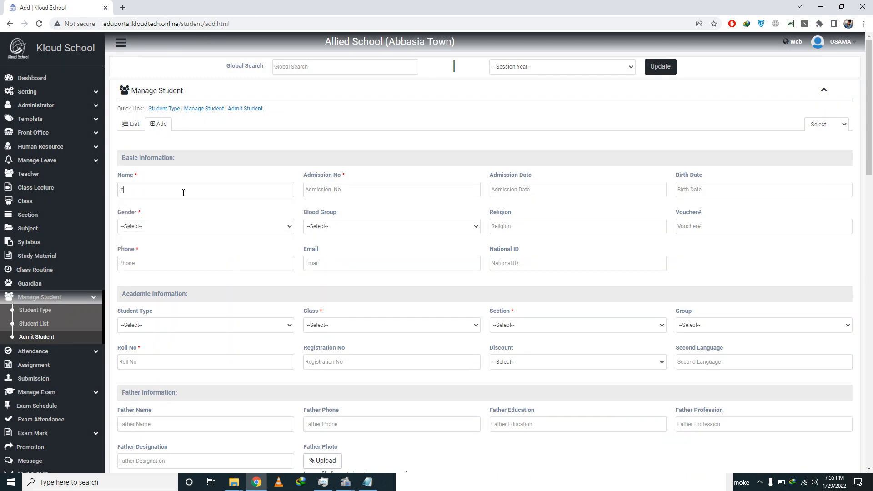
key(Tab)
key(BackSpace)
text(b)
click(346, 187)
text(2)
Step: Set admission and birth dates to today (29-01-2022) and gender to Male
key(Tab)
click(537, 306)
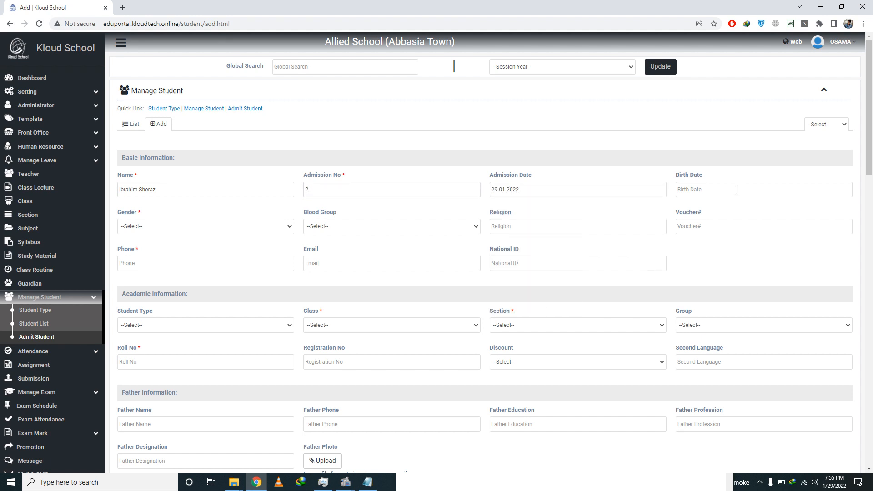
click(721, 191)
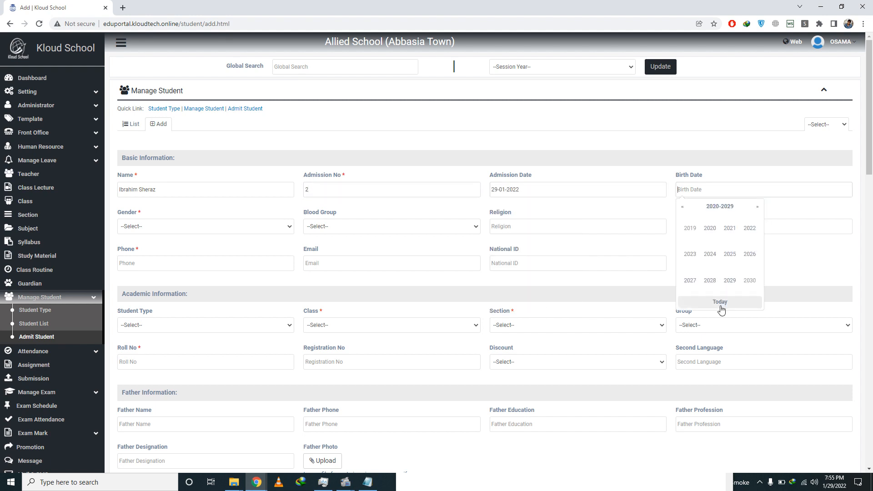
click(720, 302)
click(194, 227)
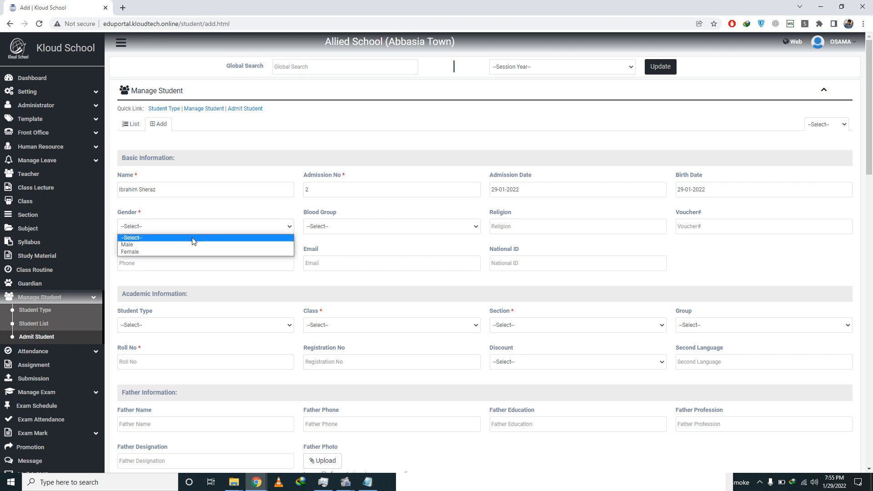
click(188, 245)
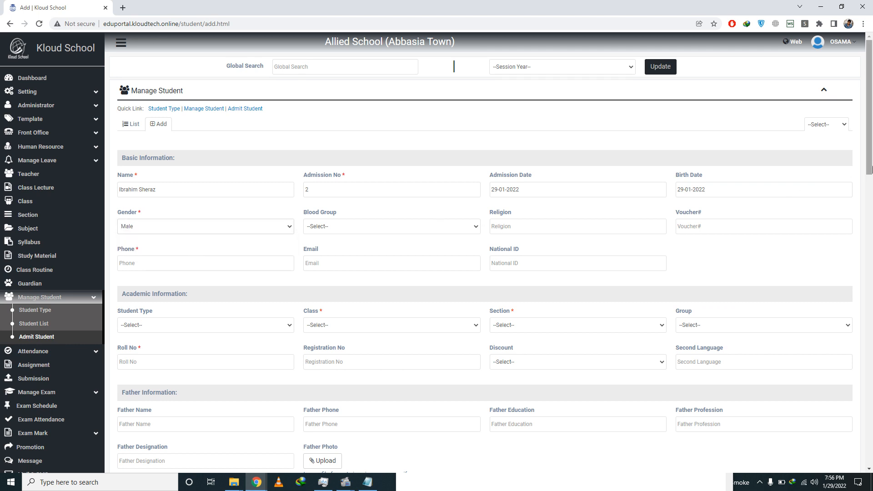
drag(868, 170, 872, 203)
Step: Enter phone 0 and set the student type to Regular
click(230, 148)
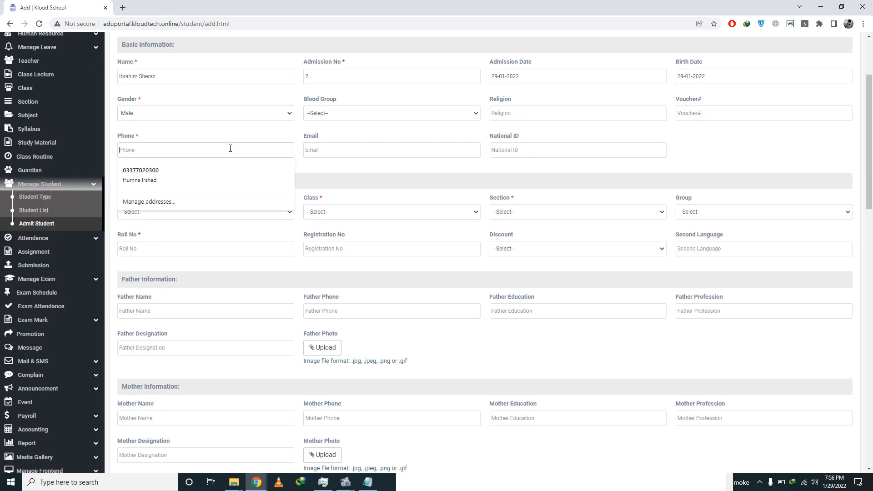
text(0)
click(353, 218)
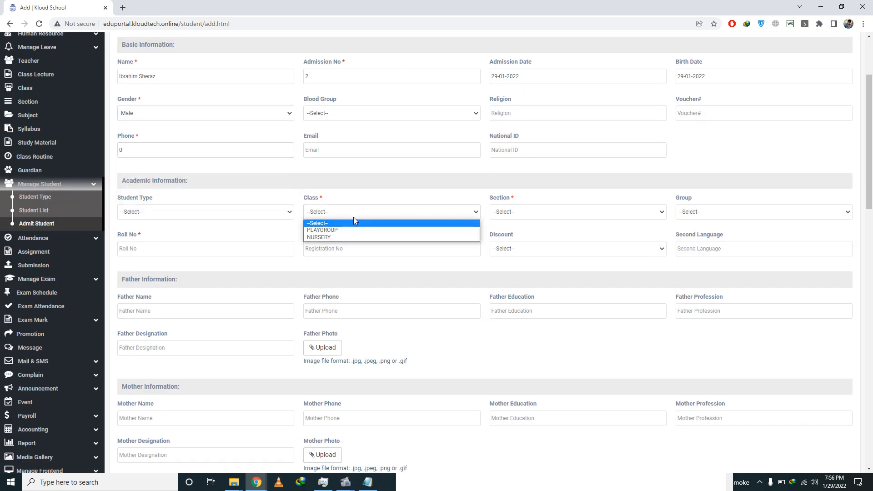
click(191, 212)
click(180, 230)
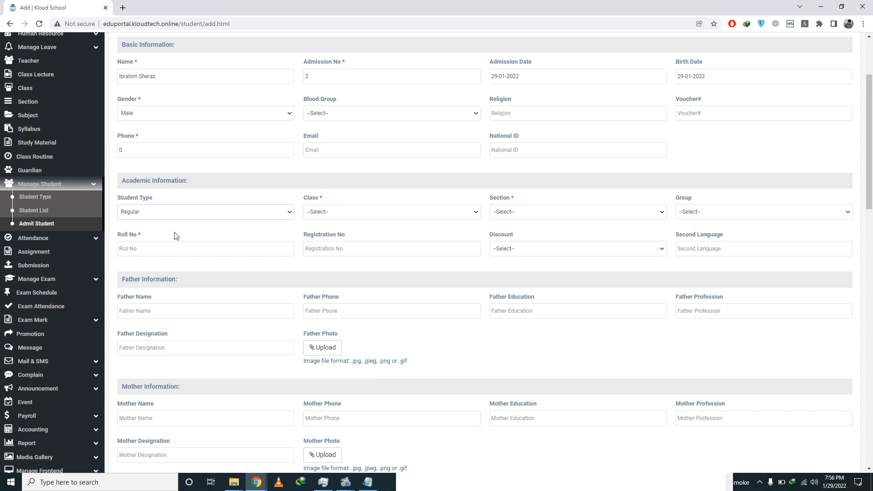
click(357, 213)
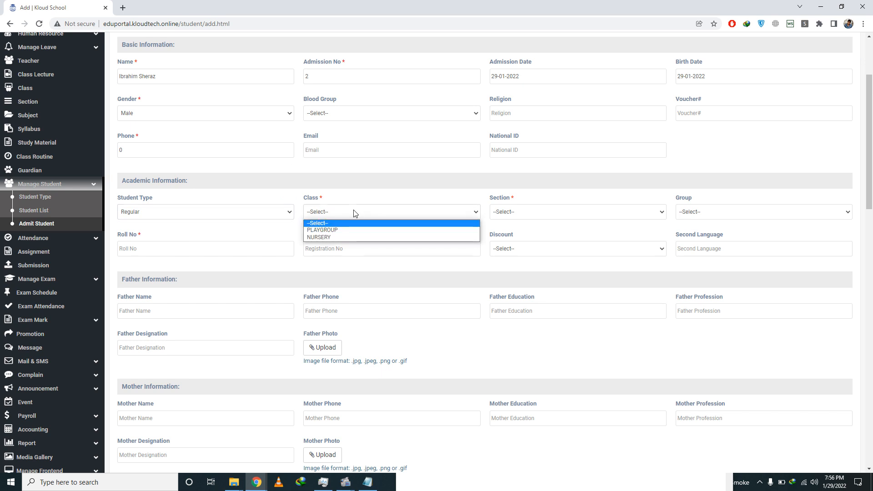
click(356, 236)
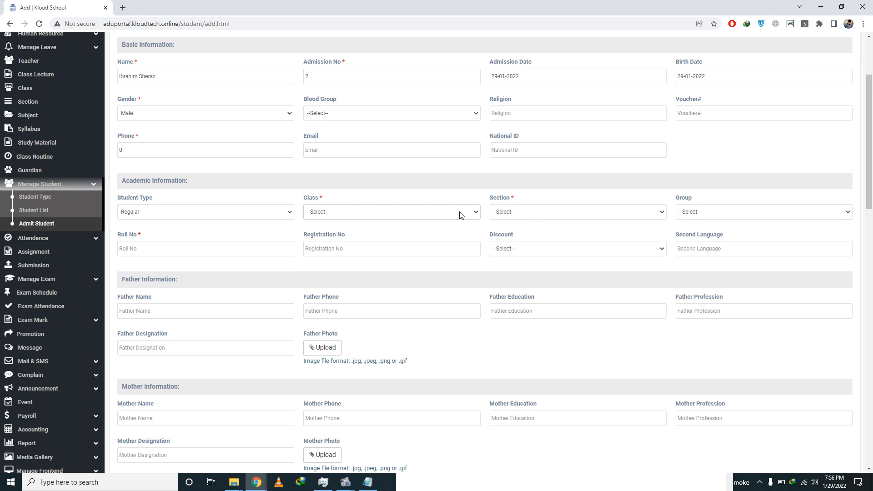
click(257, 482)
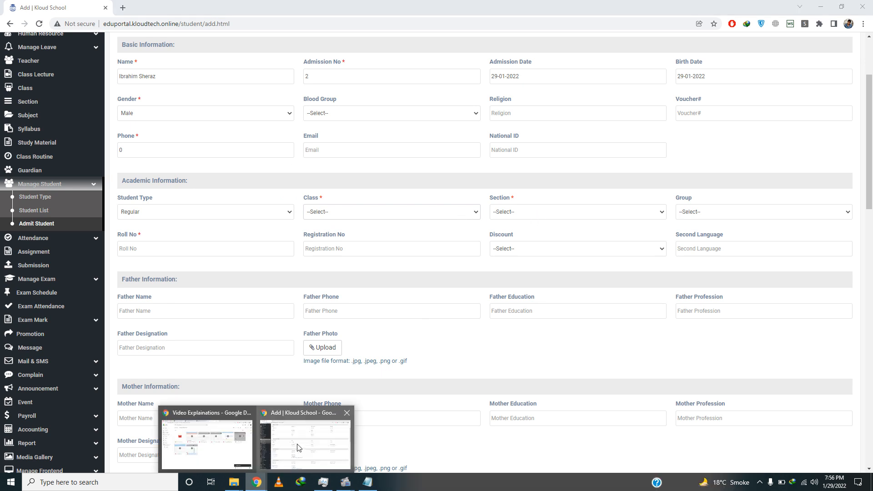
Step: Choose NURSERY as the class and try opening its section list
mouse_move(350, 485)
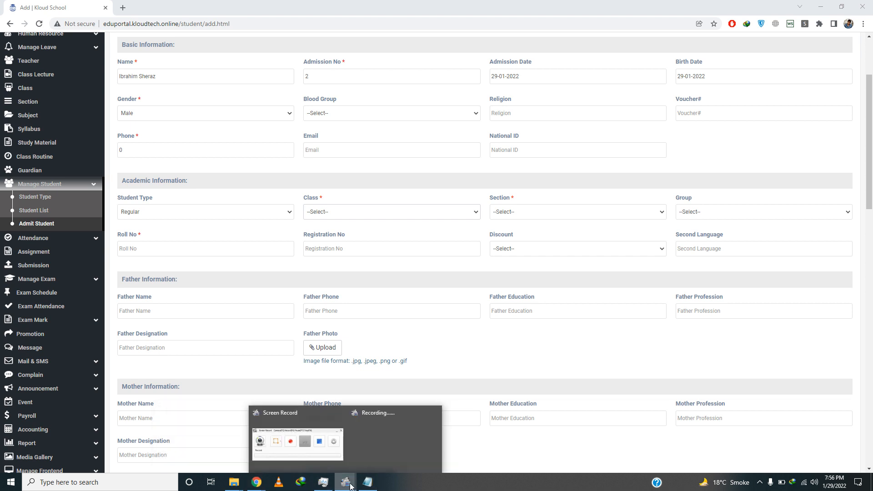
click(279, 448)
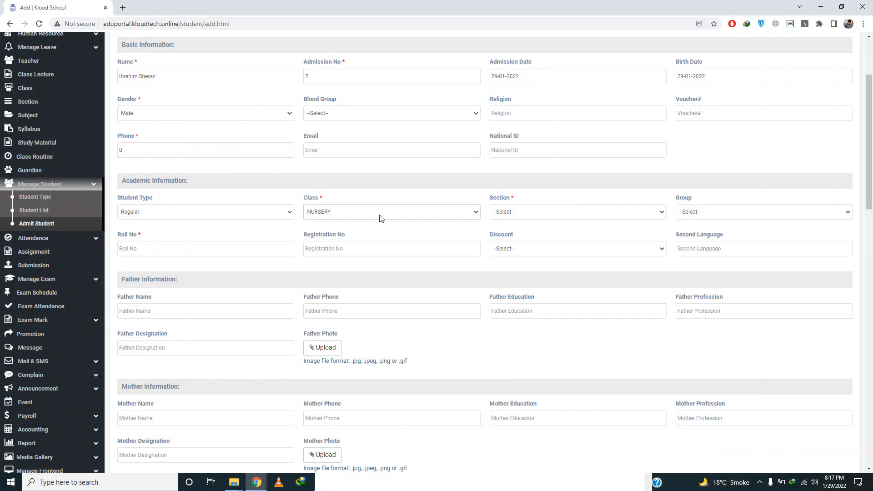
click(380, 216)
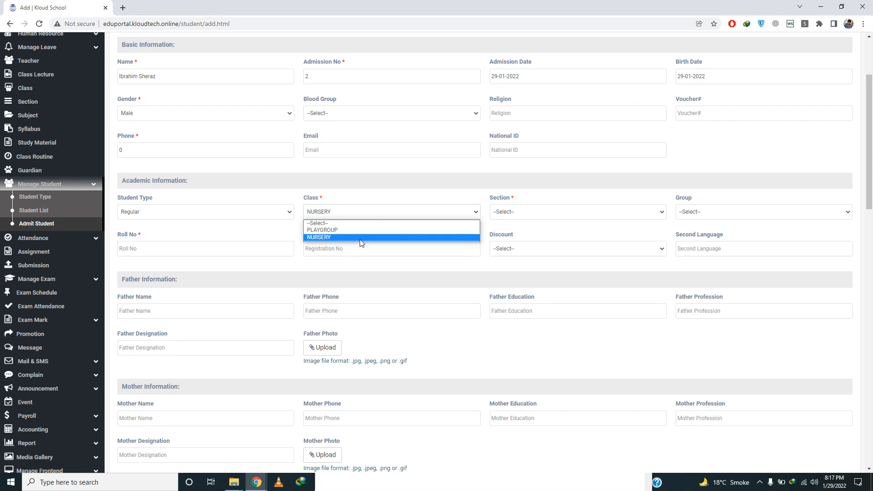
click(443, 238)
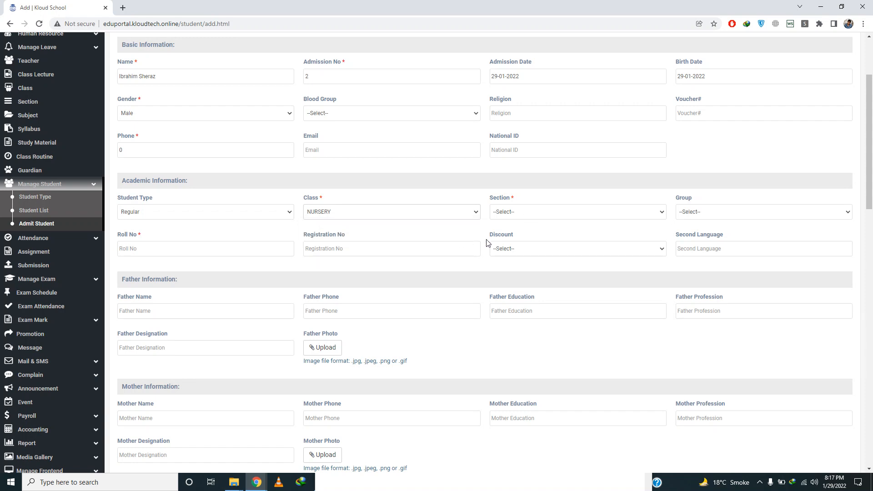
click(526, 212)
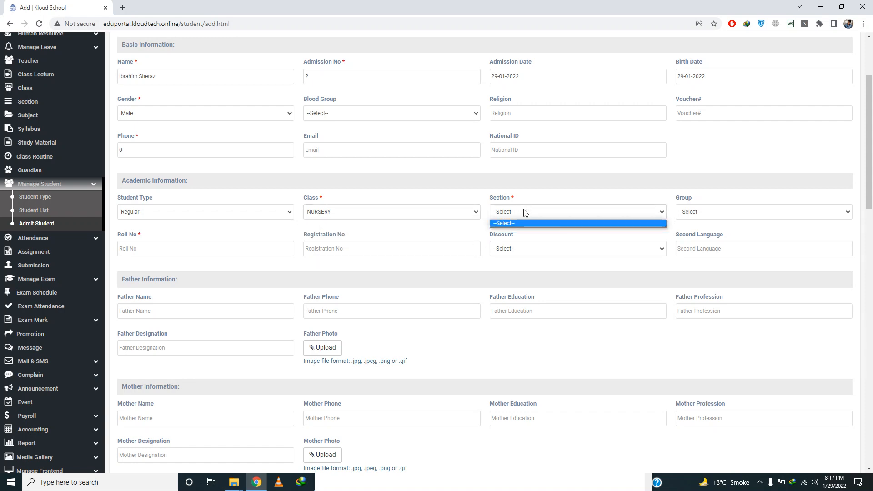
click(525, 212)
click(523, 212)
click(523, 211)
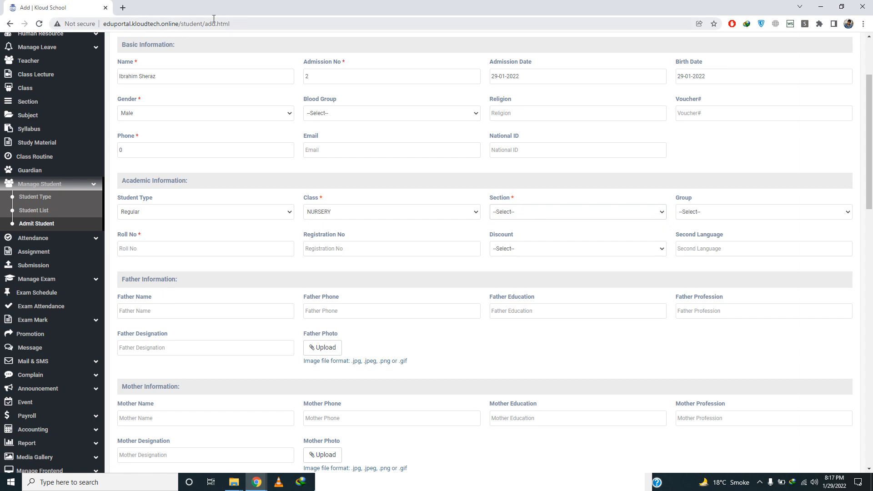
Step: Reselect NURSERY after checking PLAYGROUP, then set section A and group General
click(358, 217)
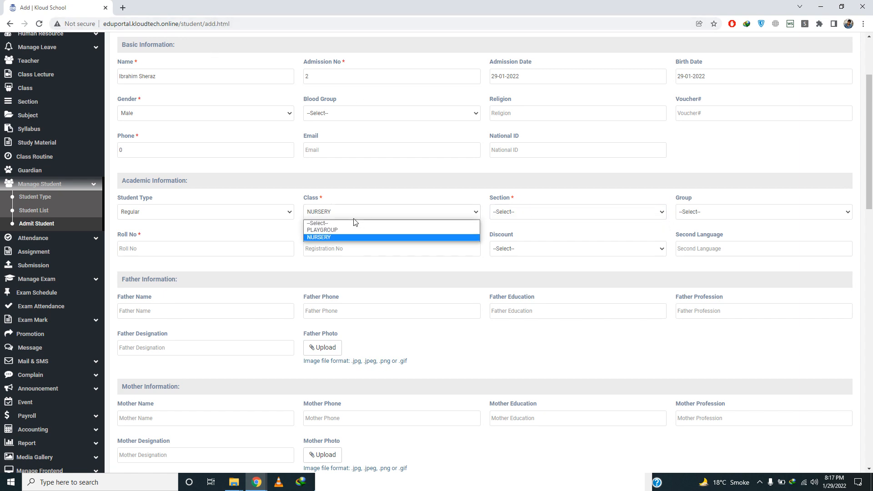
click(336, 230)
click(526, 214)
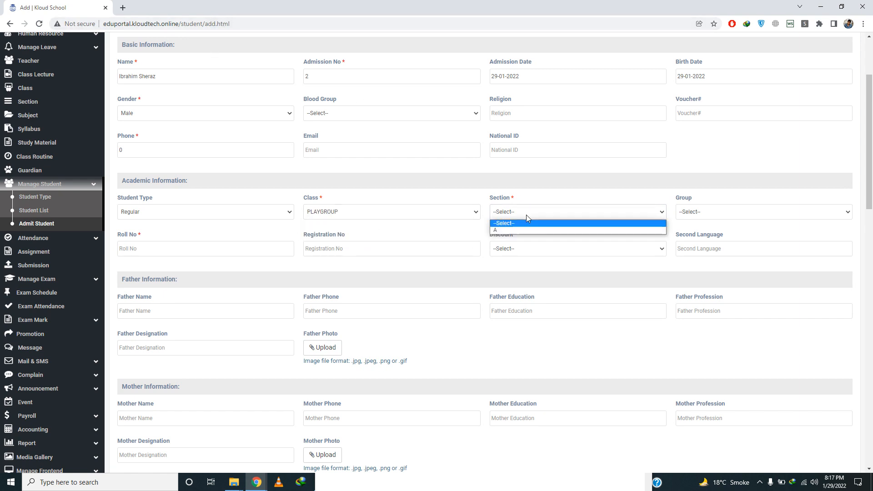
click(396, 217)
click(366, 240)
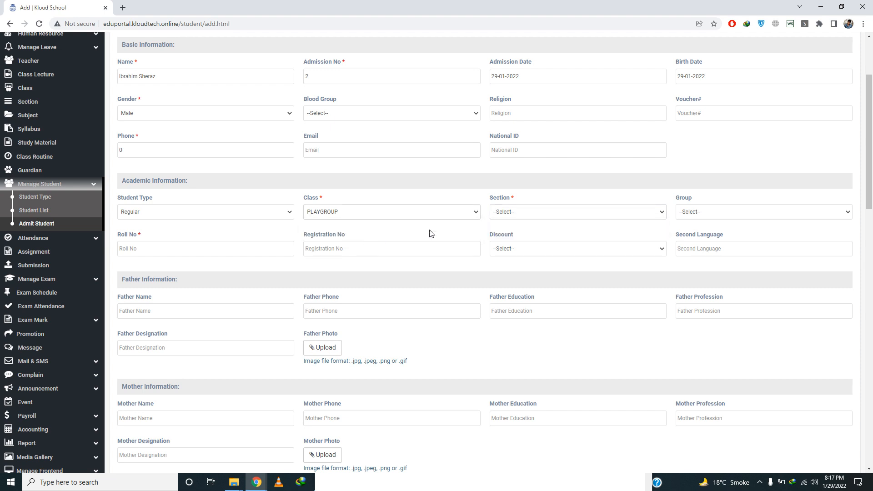
click(513, 212)
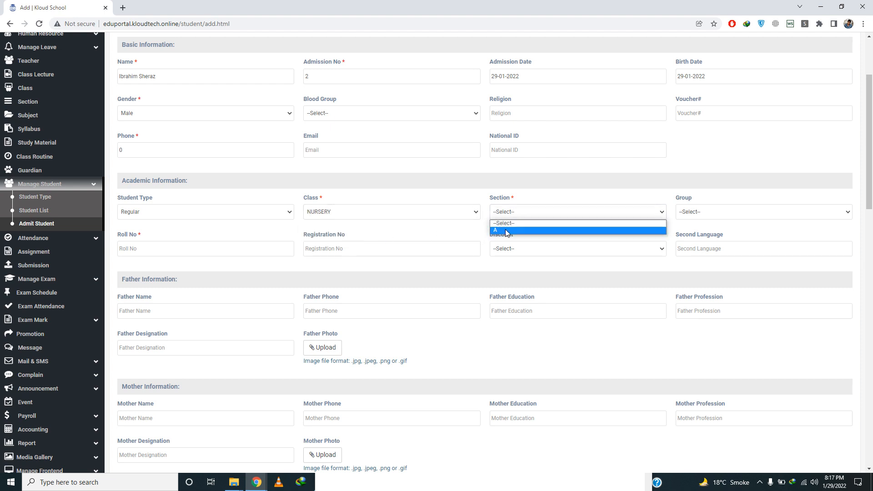
click(507, 232)
click(720, 215)
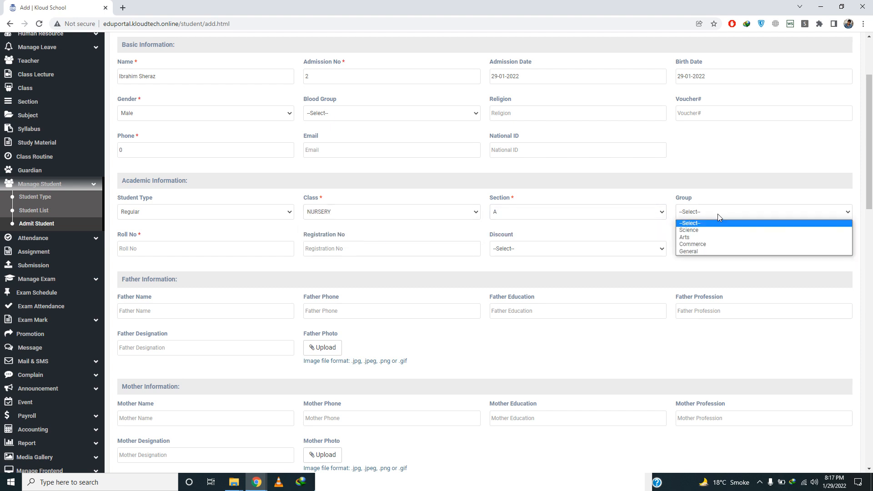
click(704, 253)
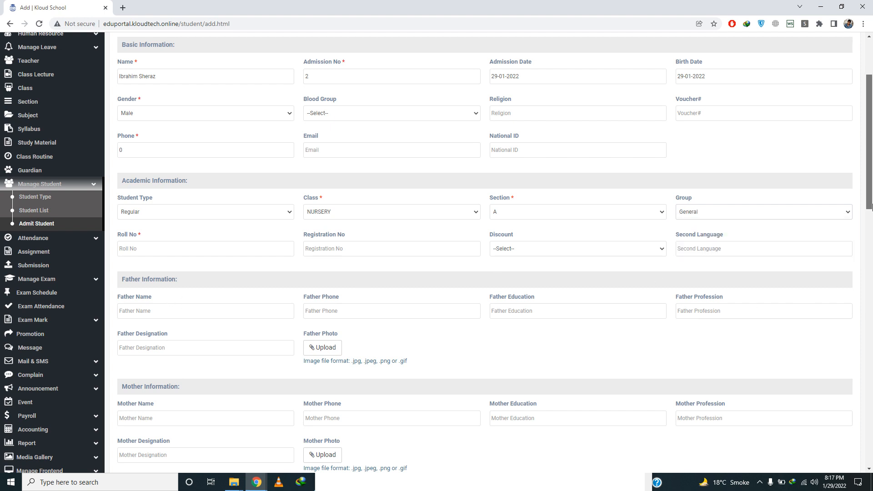
Step: Enter the father's name and phone number under Father Information
drag(870, 207, 870, 243)
click(169, 198)
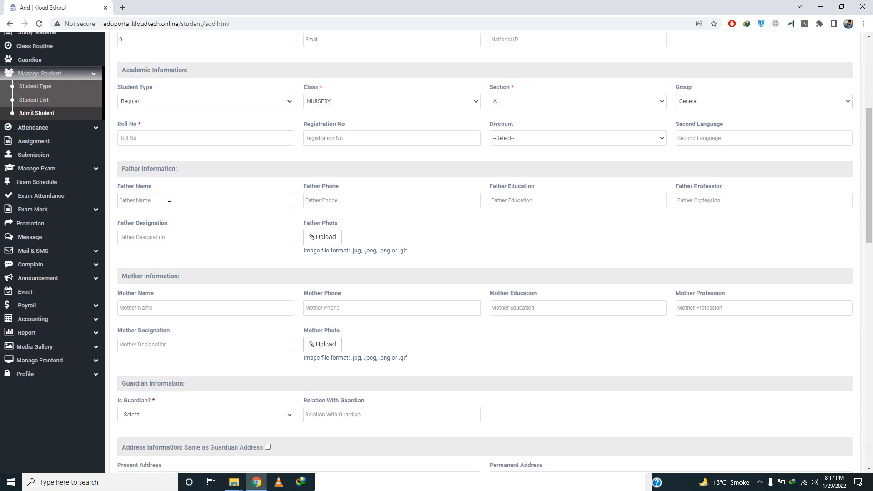
text(sHER)
key(BackSpace)
key(BackSpace)
key(BackSpace)
key(BackSpace)
key(Tab)
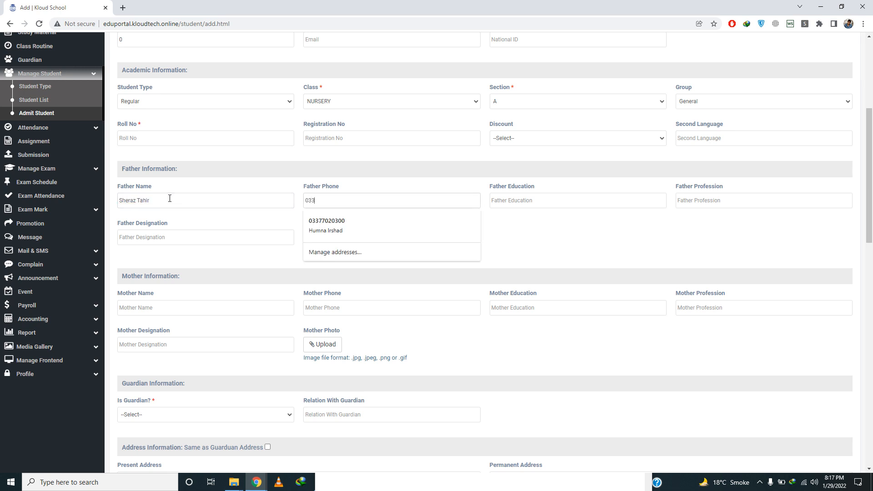
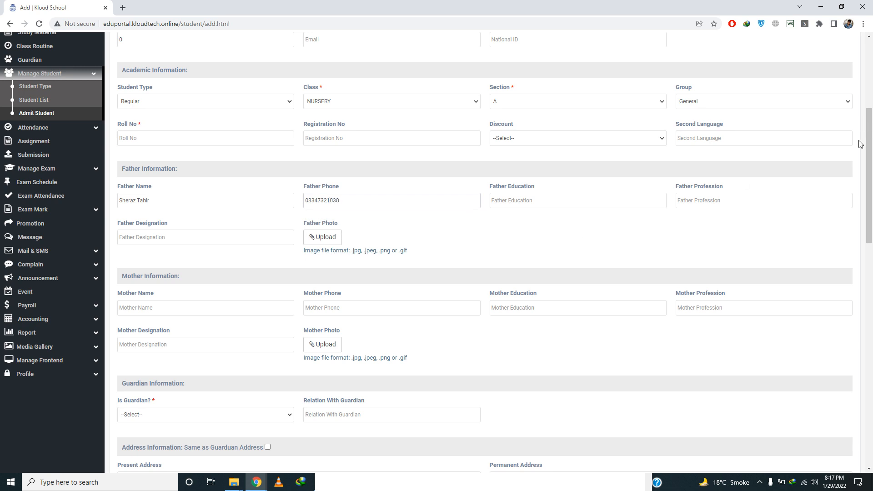
drag(869, 148, 869, 223)
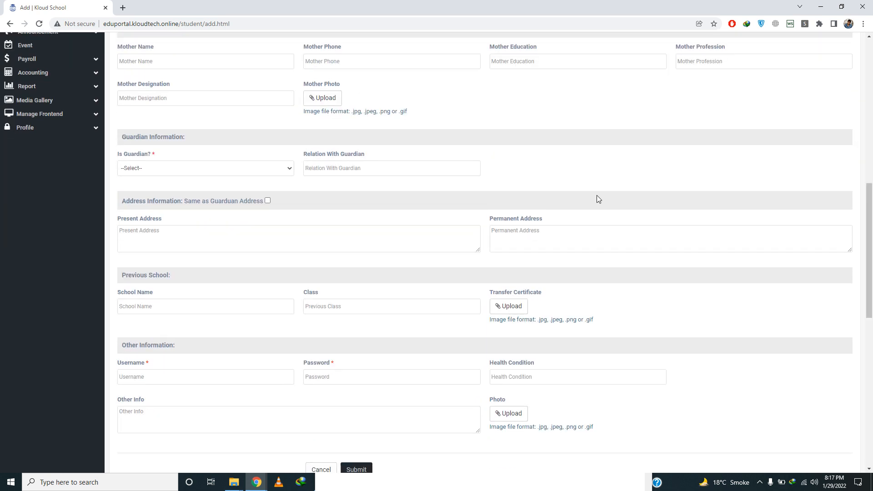
Step: Set Is Guardian? to Guardian Exist and select the existing guardian
click(235, 171)
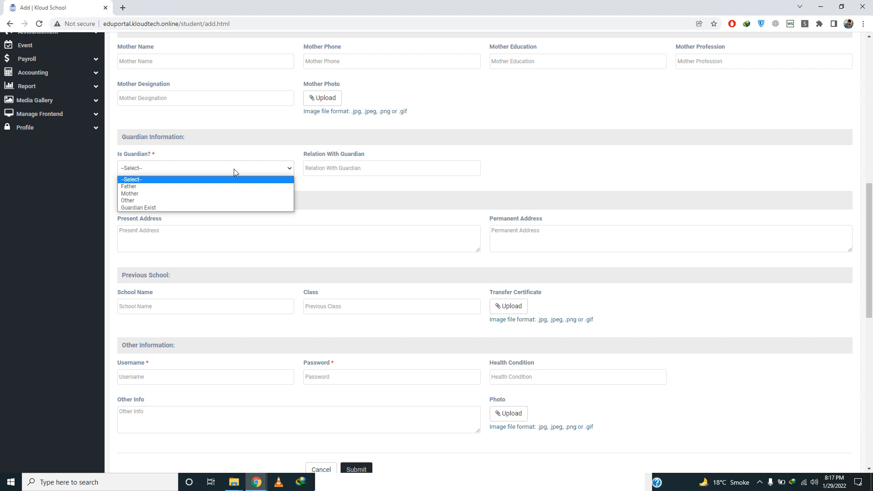
key(Down)
key(Return)
click(234, 171)
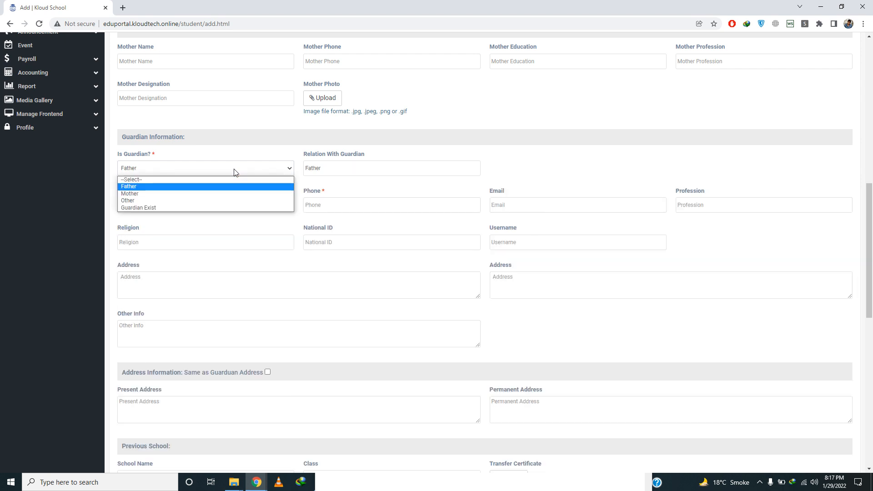
key(Down)
key(Down)
key(Down)
key(Return)
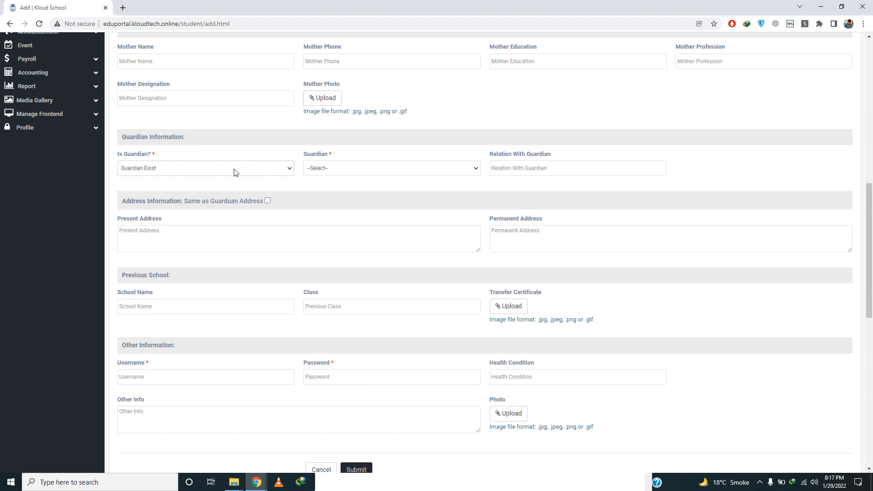
click(351, 169)
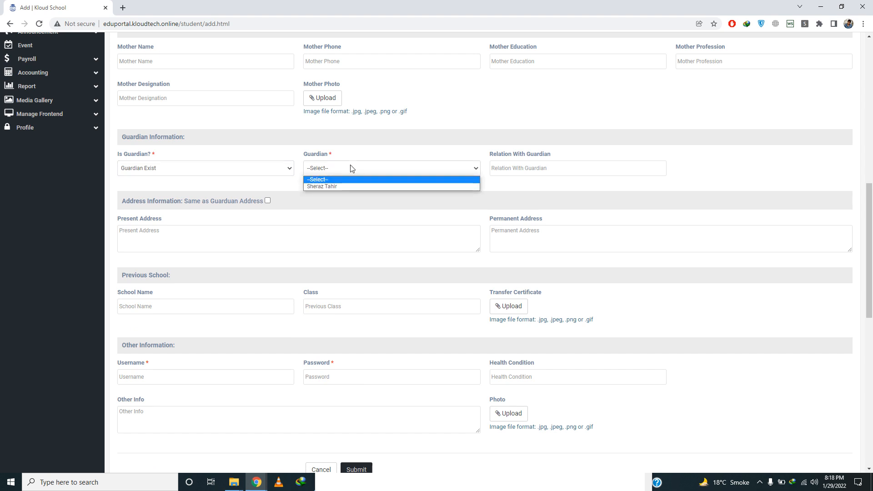
key(Down)
key(Return)
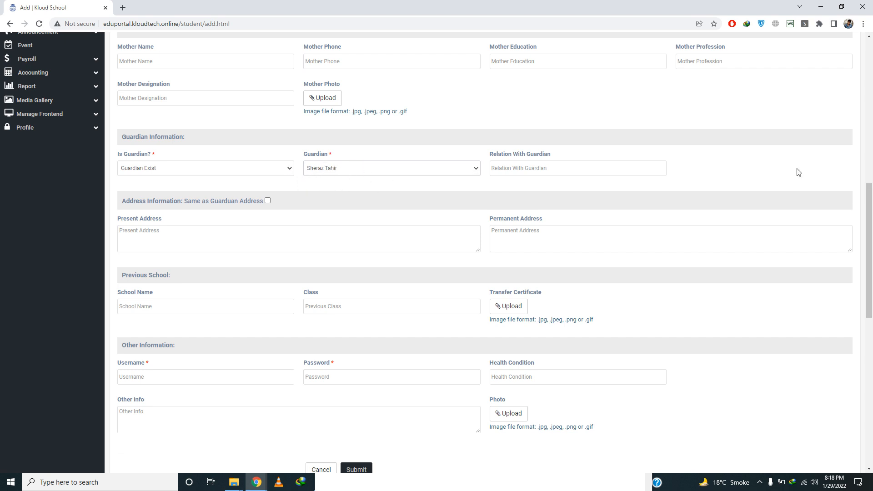
drag(871, 218, 872, 218)
Step: Switch the guardian to Father, then back to Guardian Exist with the guardian list shown
click(219, 172)
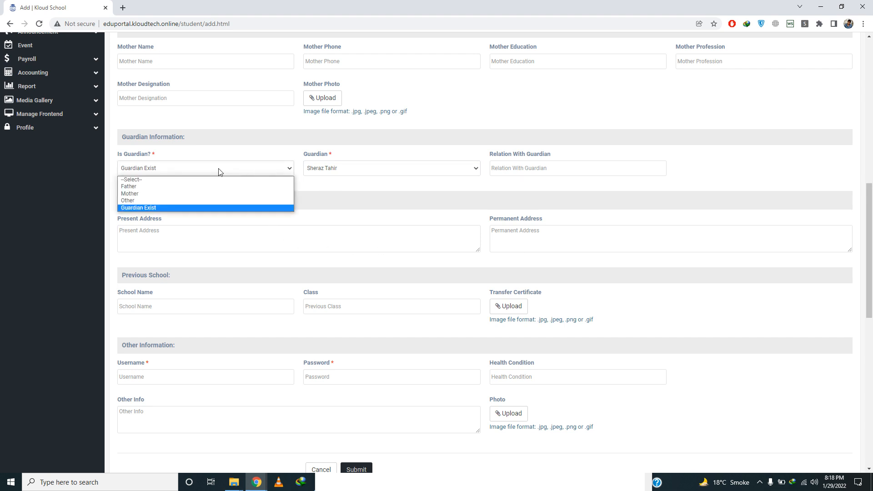
click(218, 171)
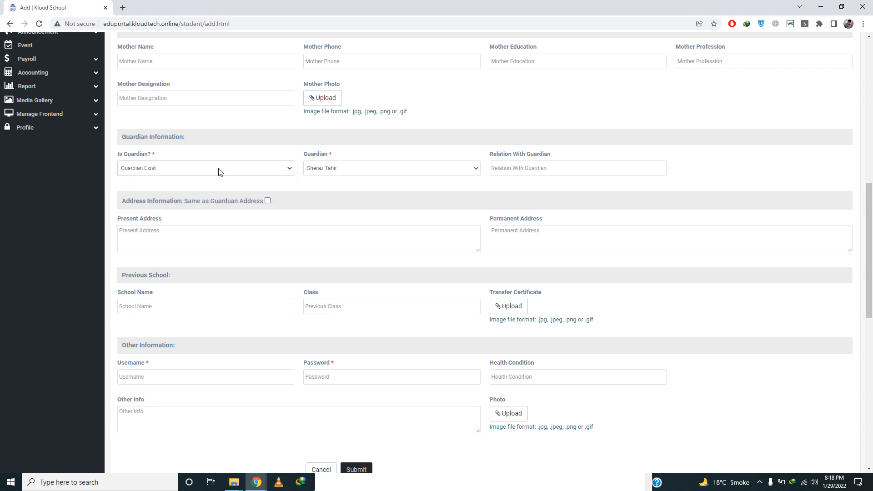
click(219, 171)
click(173, 187)
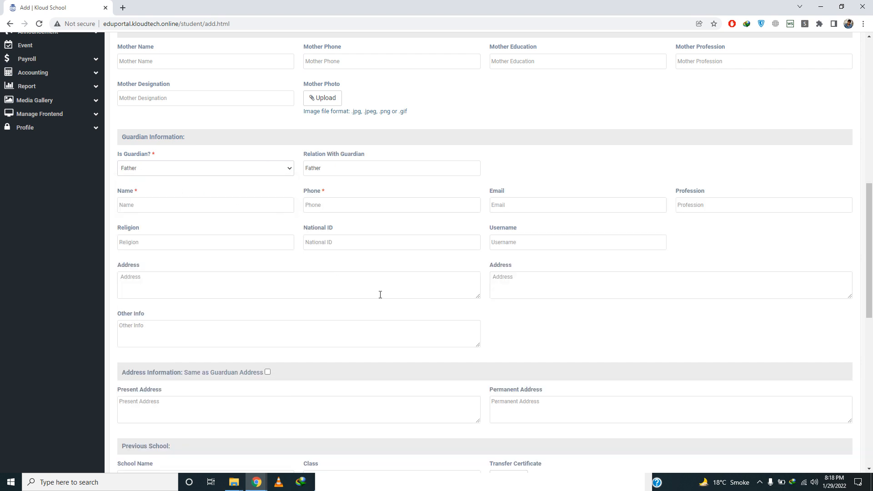
click(499, 246)
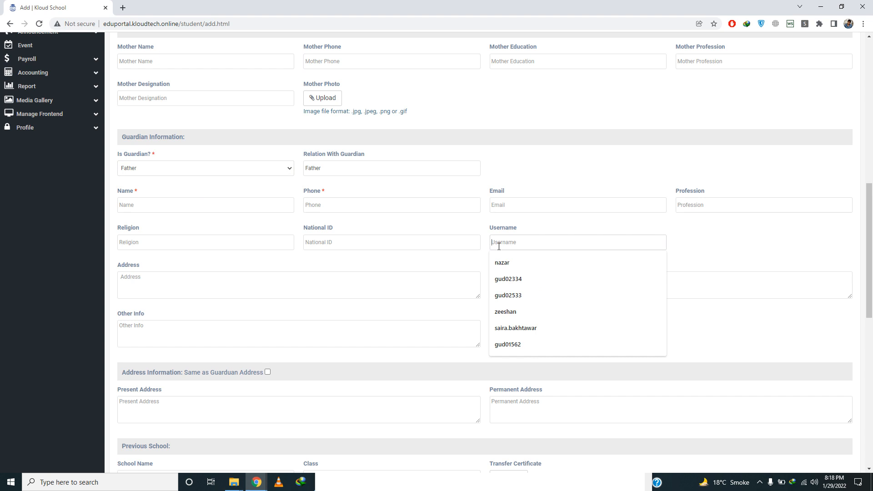
click(273, 173)
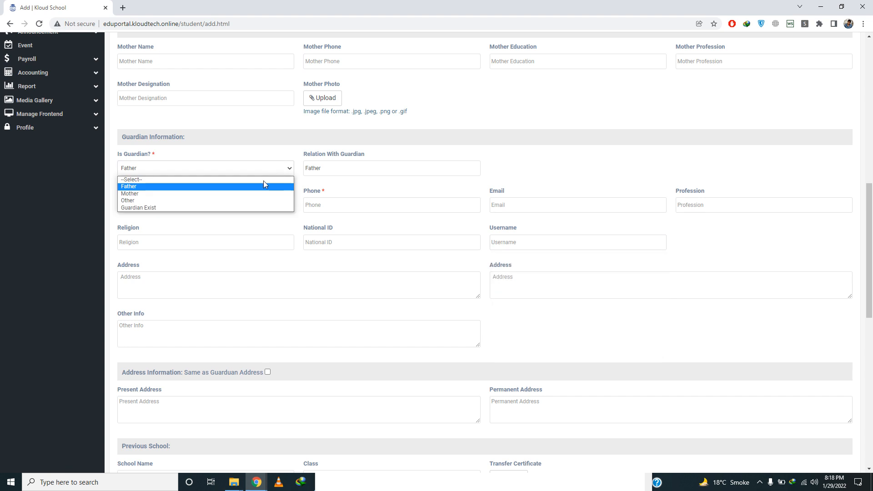
click(203, 207)
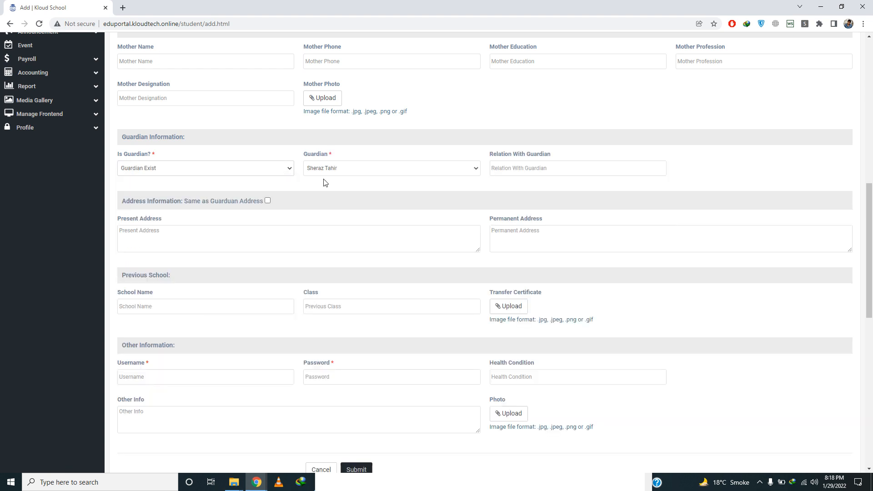
click(341, 168)
Step: Pick the existing guardian, then fill in the student's username and password
click(337, 186)
click(230, 380)
text(o)
key(BackSpace)
click(324, 375)
text(123456)
Step: Enter roll number 1 after the required-field error and submit the admission
drag(870, 255, 869, 312)
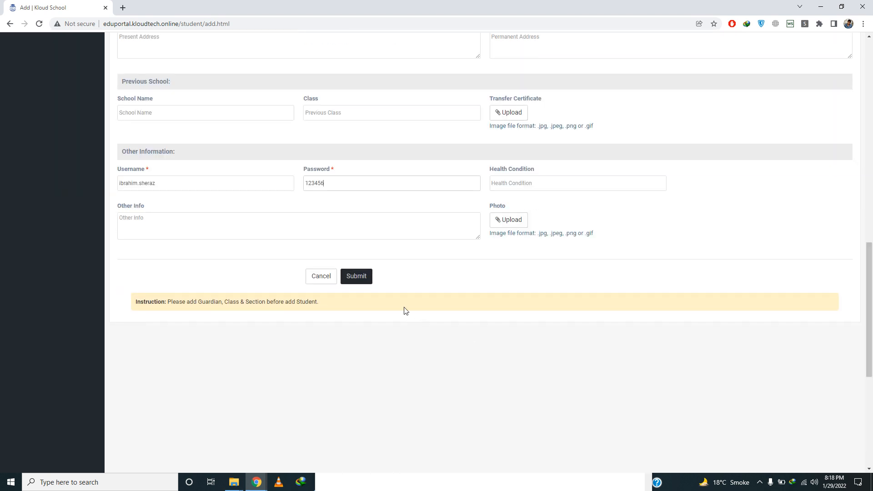
click(369, 279)
click(192, 258)
text(1)
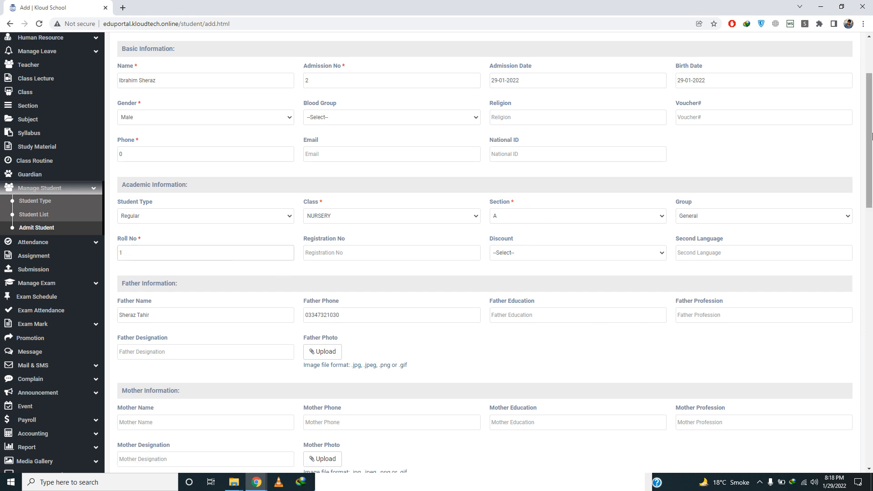
drag(872, 137, 871, 304)
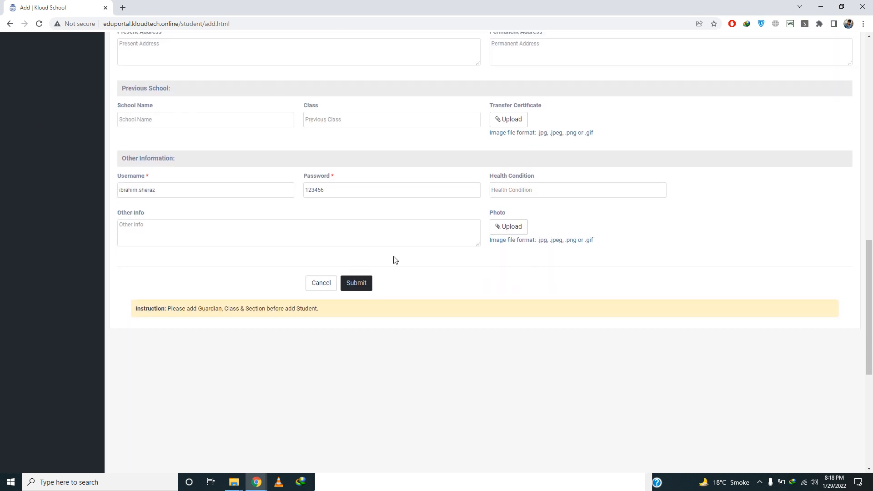
click(355, 282)
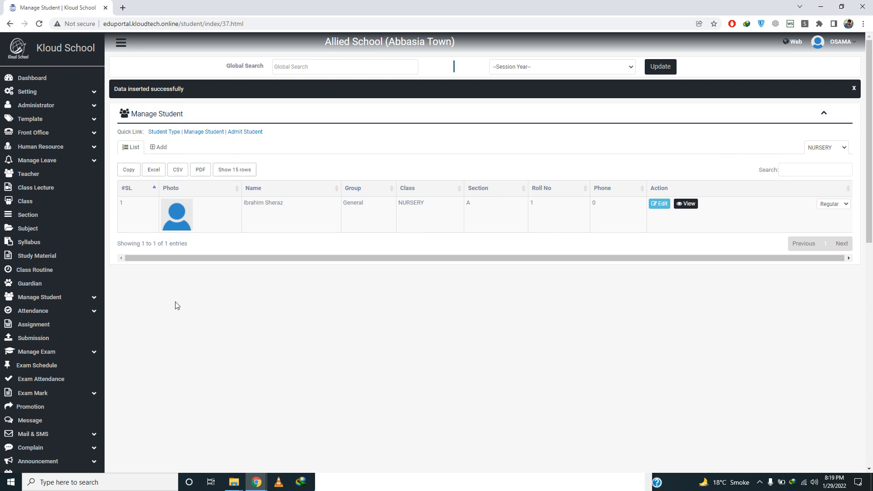
click(79, 299)
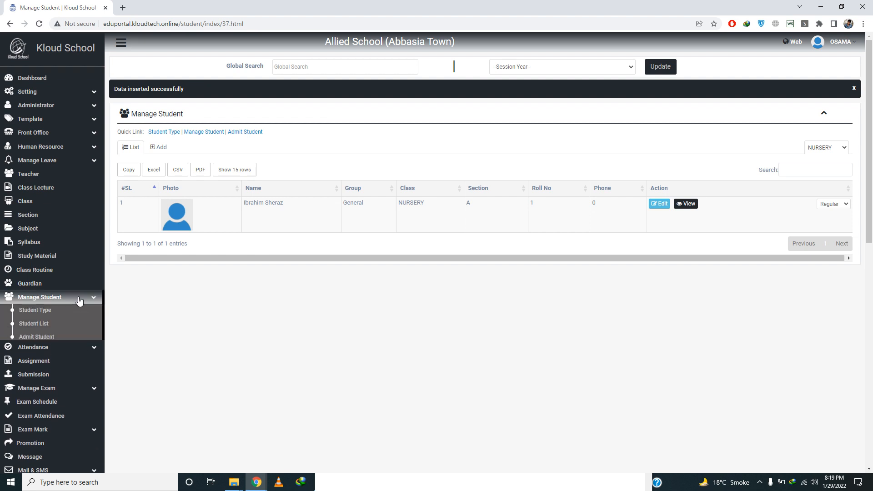
click(40, 327)
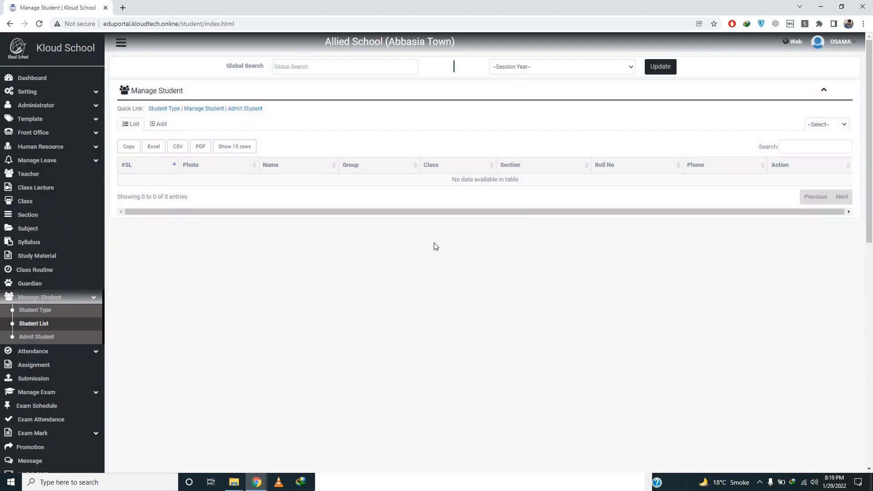
click(834, 124)
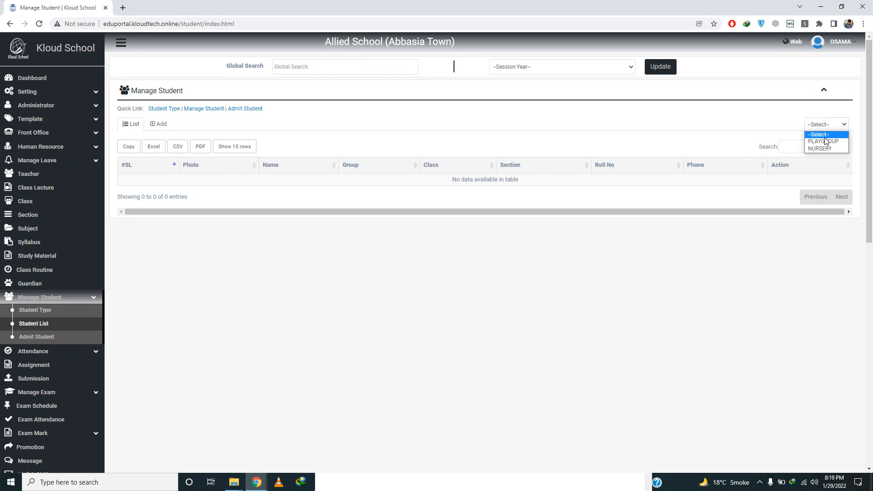
click(824, 138)
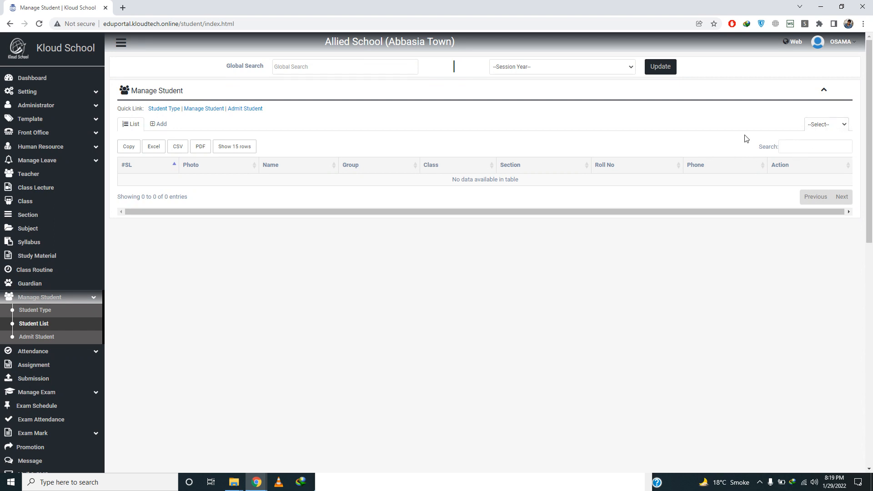
click(813, 130)
click(816, 145)
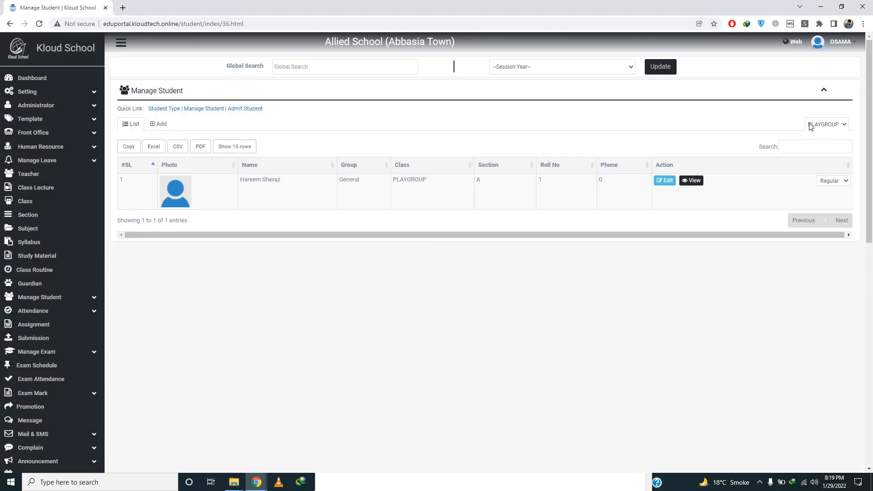
click(812, 127)
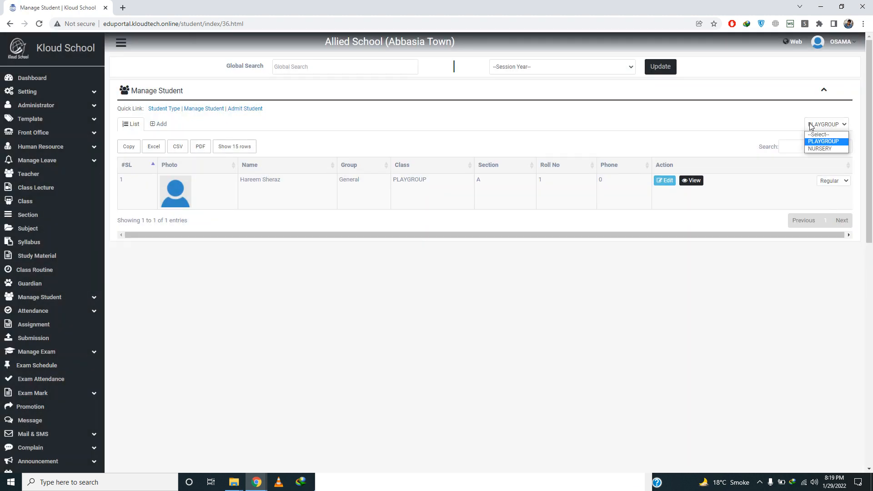
click(814, 148)
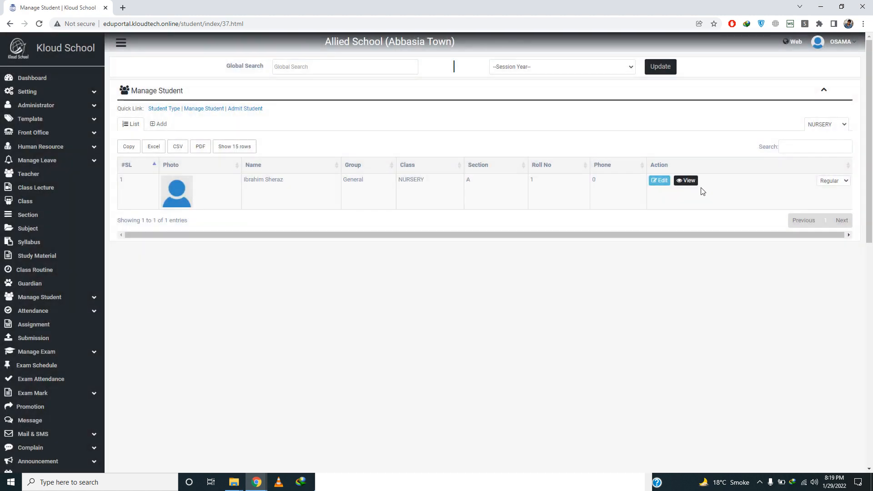
Step: View the Nursery student's guardian, parent, attendance, exam marks and payment details
click(688, 184)
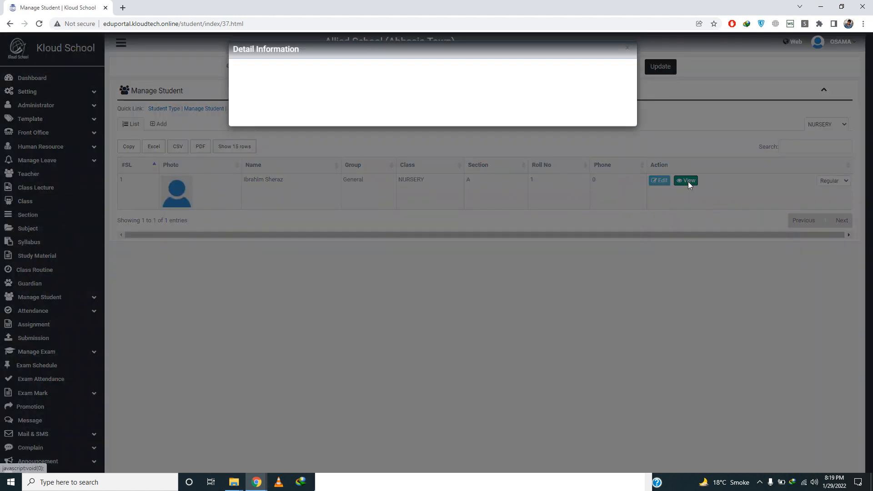
click(325, 81)
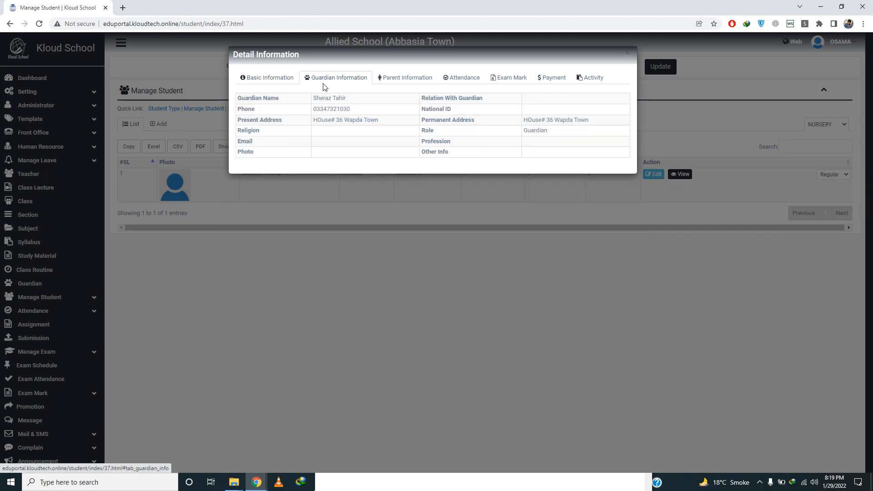
click(398, 81)
click(461, 82)
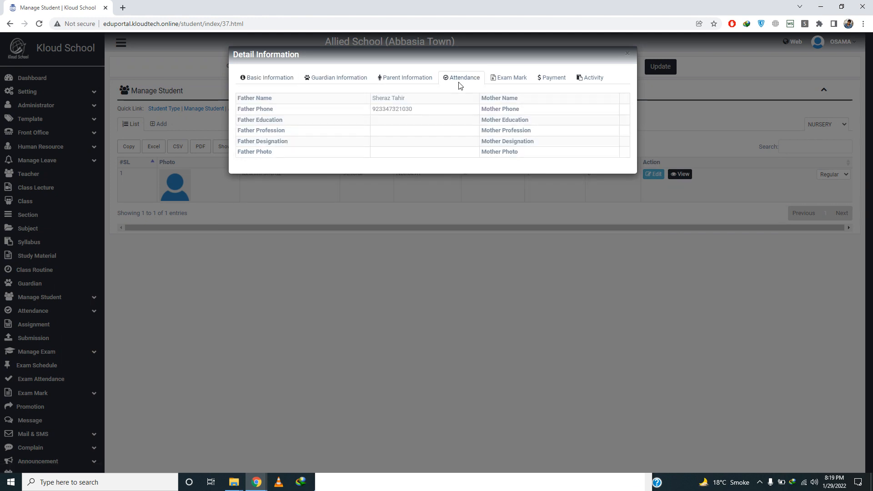
click(515, 83)
click(550, 87)
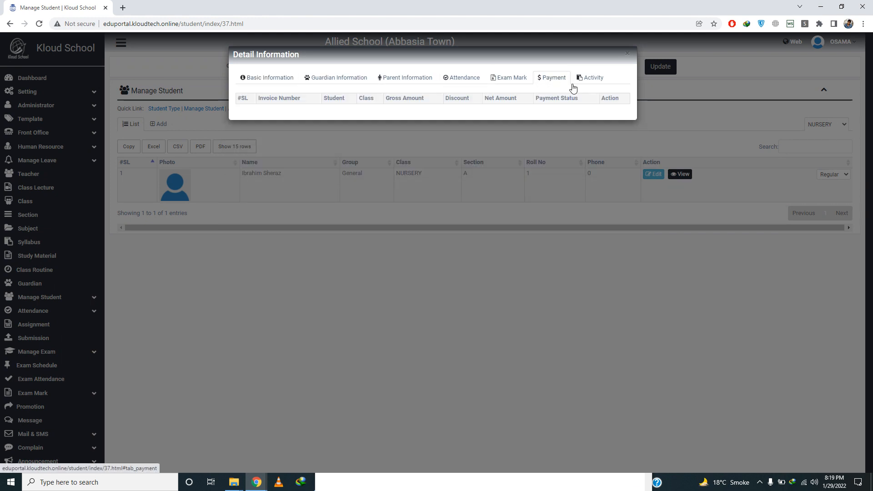
click(628, 55)
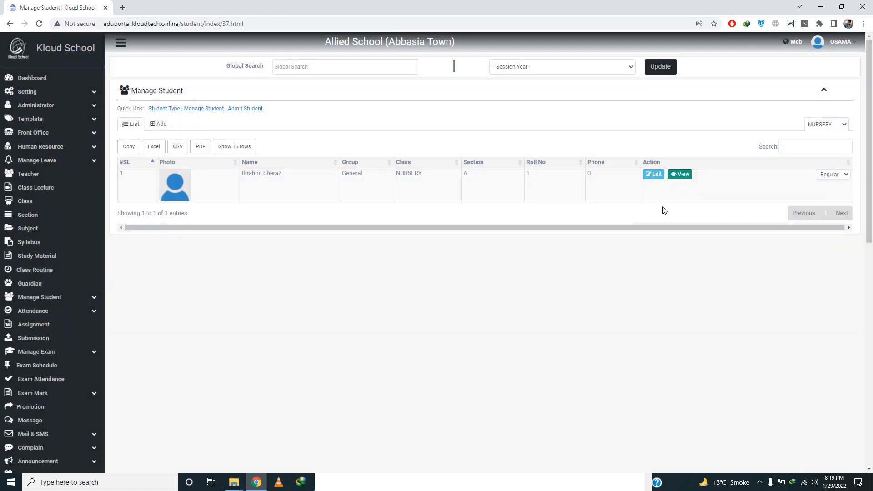
Step: Open the student's edit form and cancel without saving changes
click(654, 176)
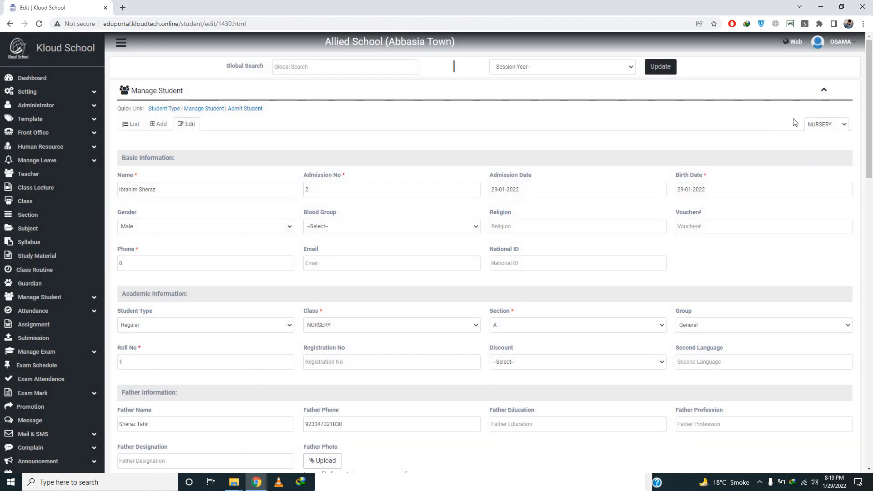
drag(871, 111, 872, 284)
click(322, 393)
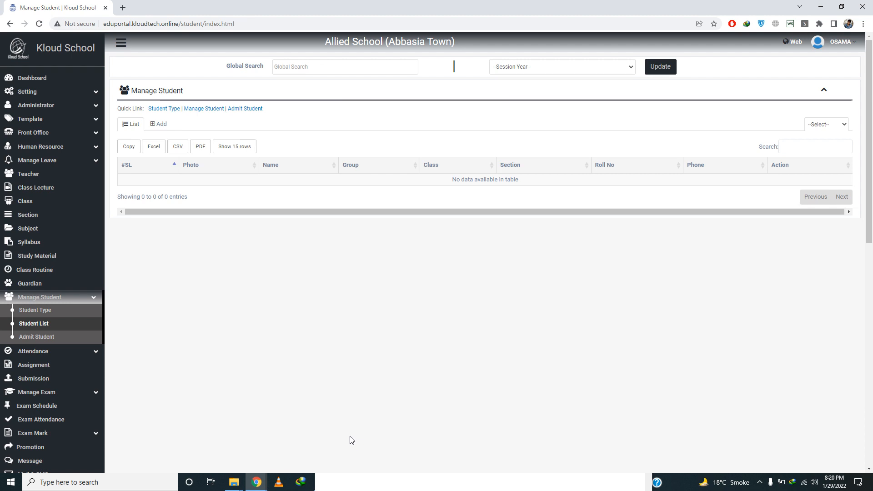
Step: In the Drive tutorial folder, select the fee generation and Charactar Certificate videos
mouse_move(257, 486)
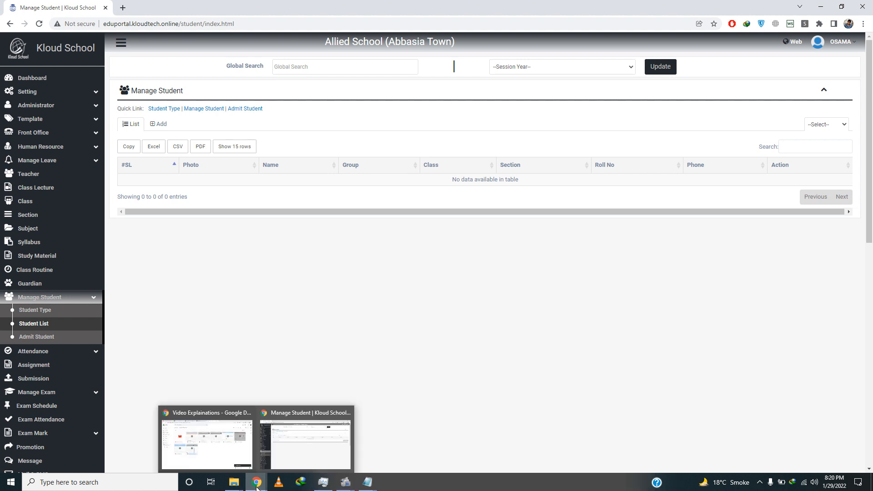
click(215, 448)
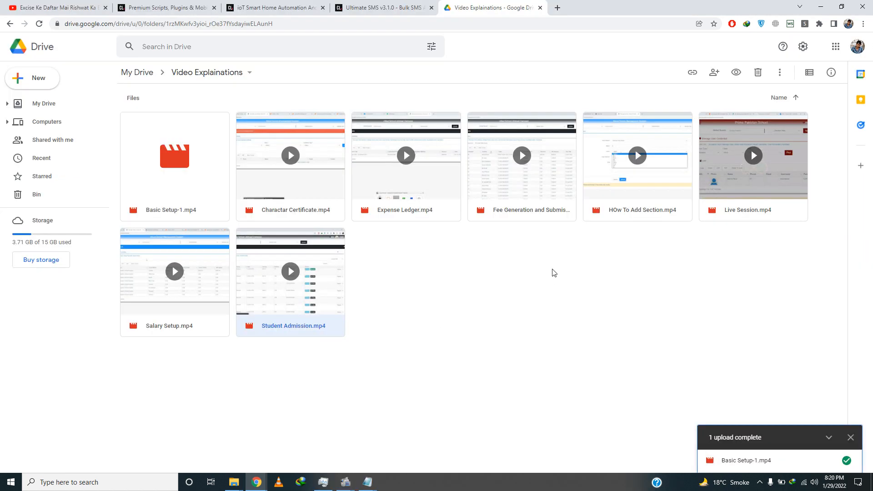
click(507, 218)
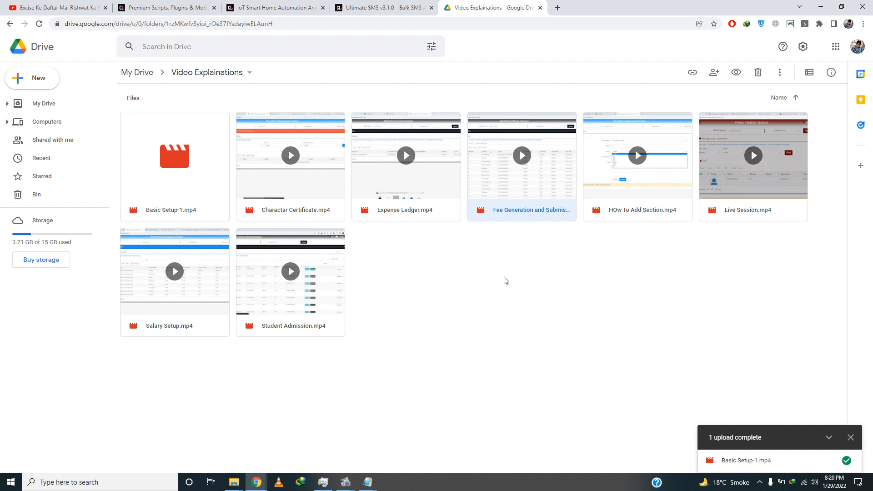
click(287, 216)
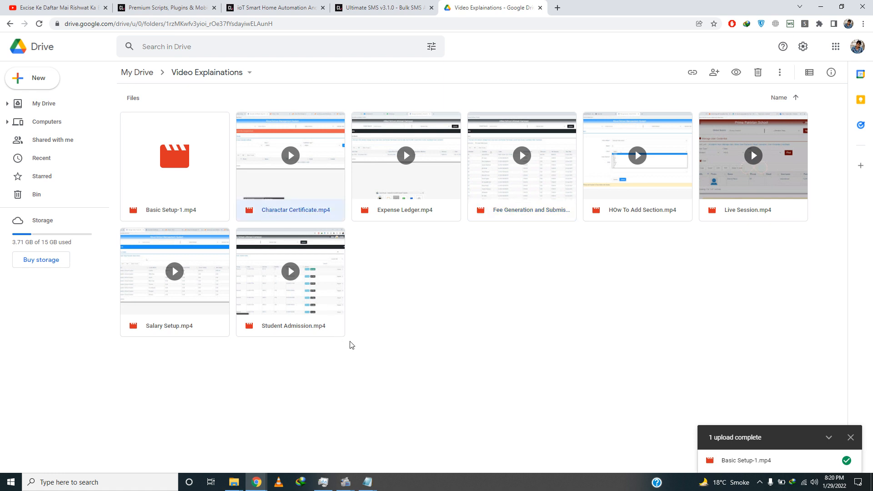
Step: Briefly preview Student Admission.mp4, close it, and clear the file selection
double_click(289, 331)
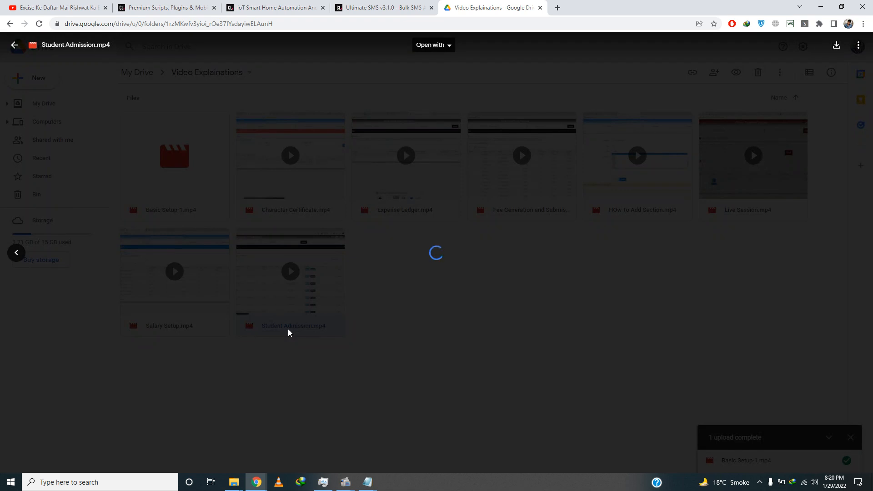
key(Escape)
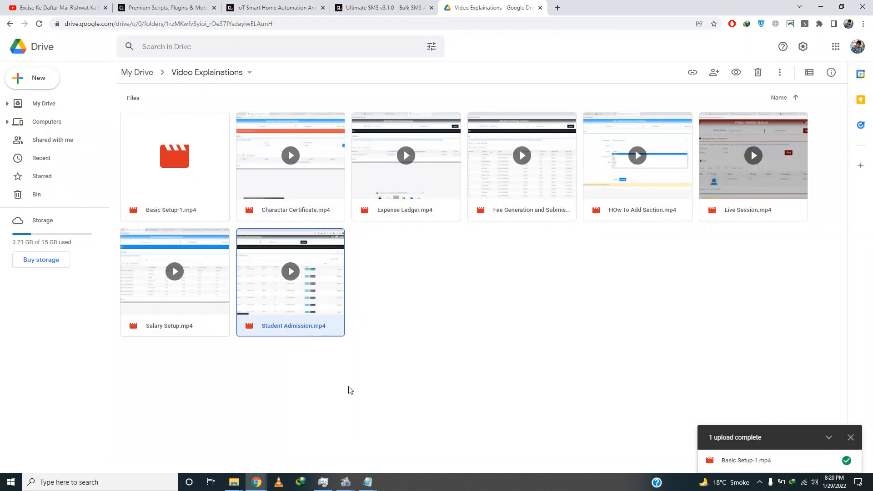
click(191, 344)
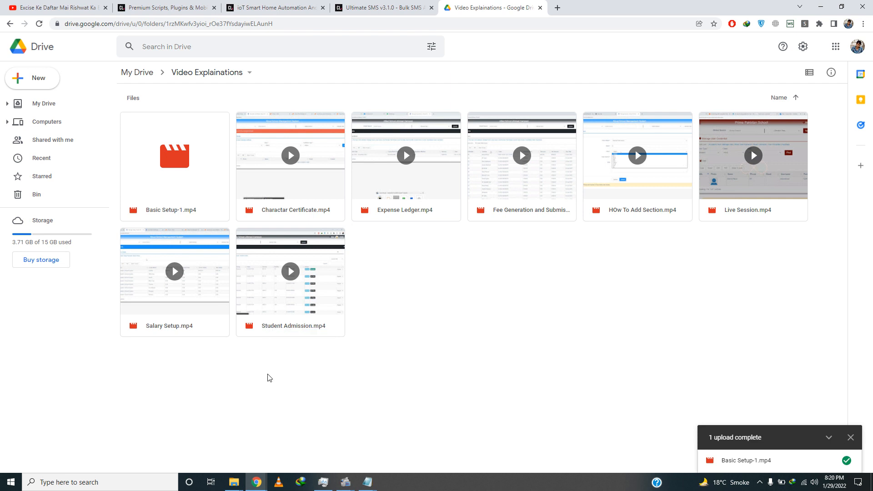
mouse_move(346, 482)
click(310, 452)
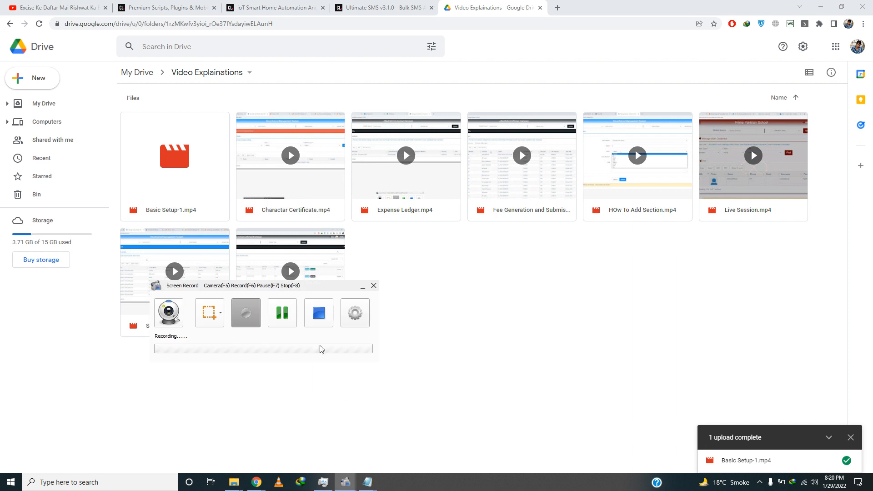